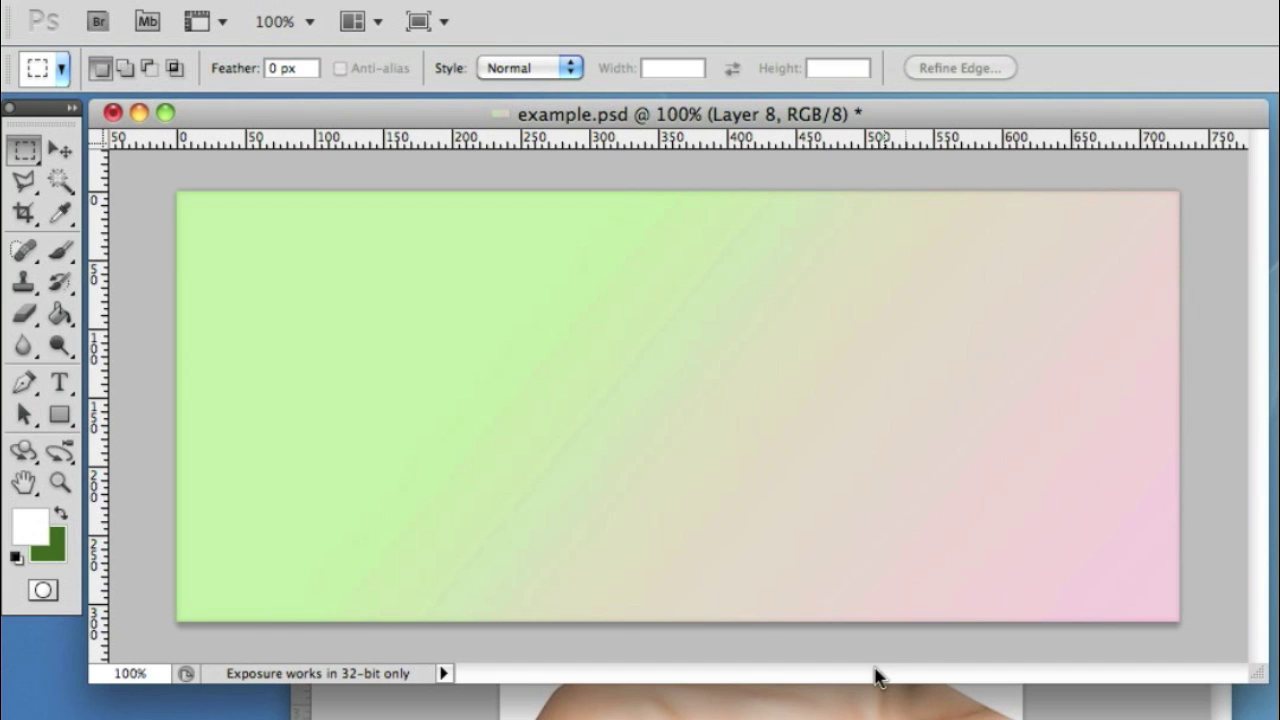
Look through the woman's portrait, red-haired man and teddy bear photos, then return to the banner
left_click(876, 700)
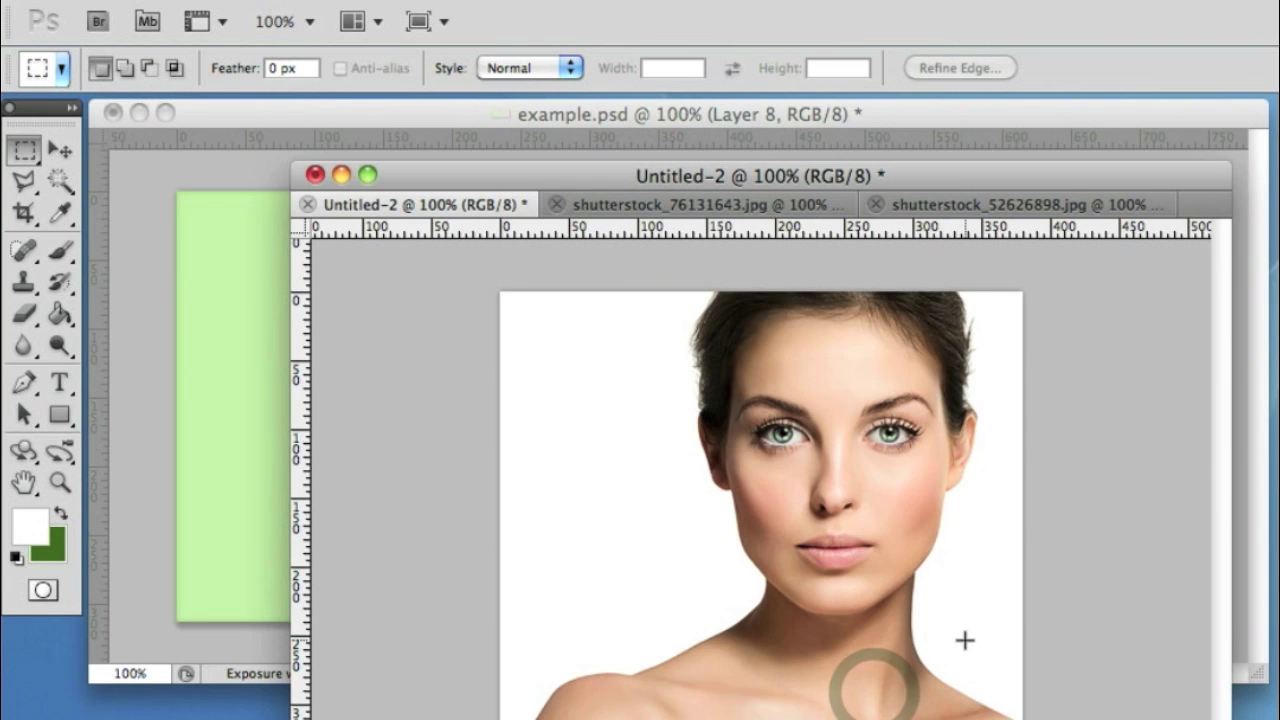
left_click(720, 206)
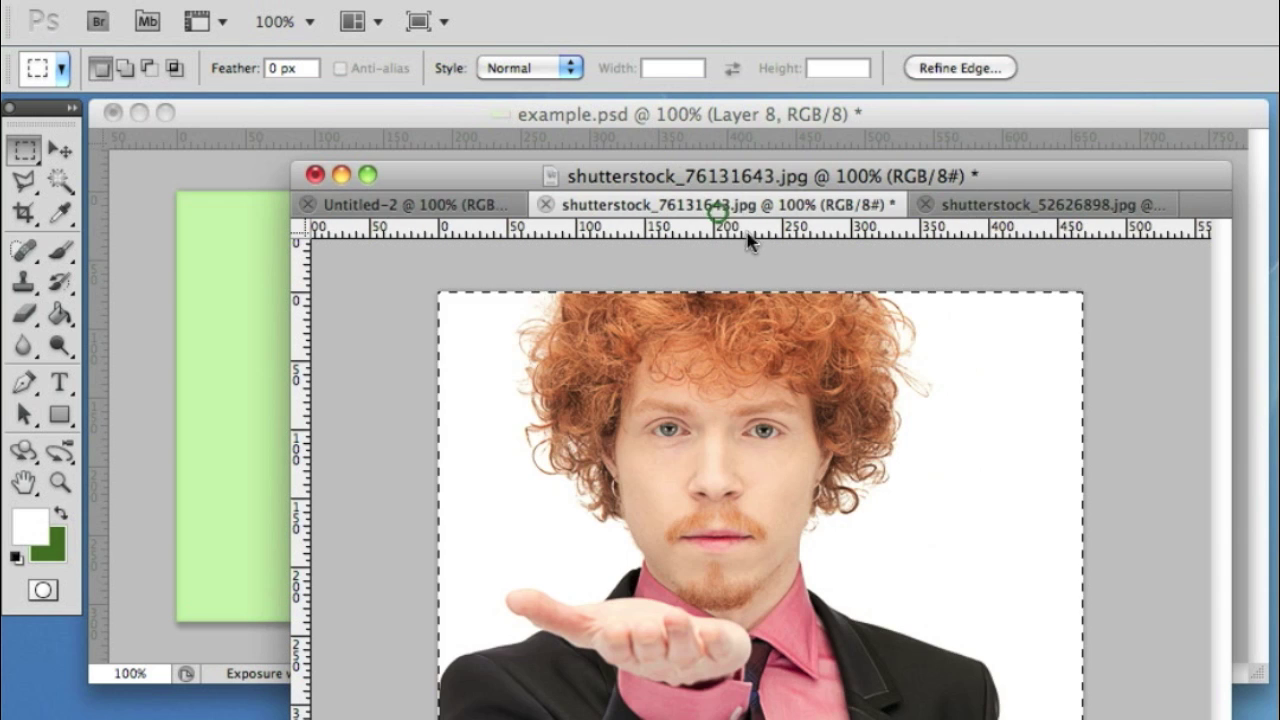
left_click(994, 208)
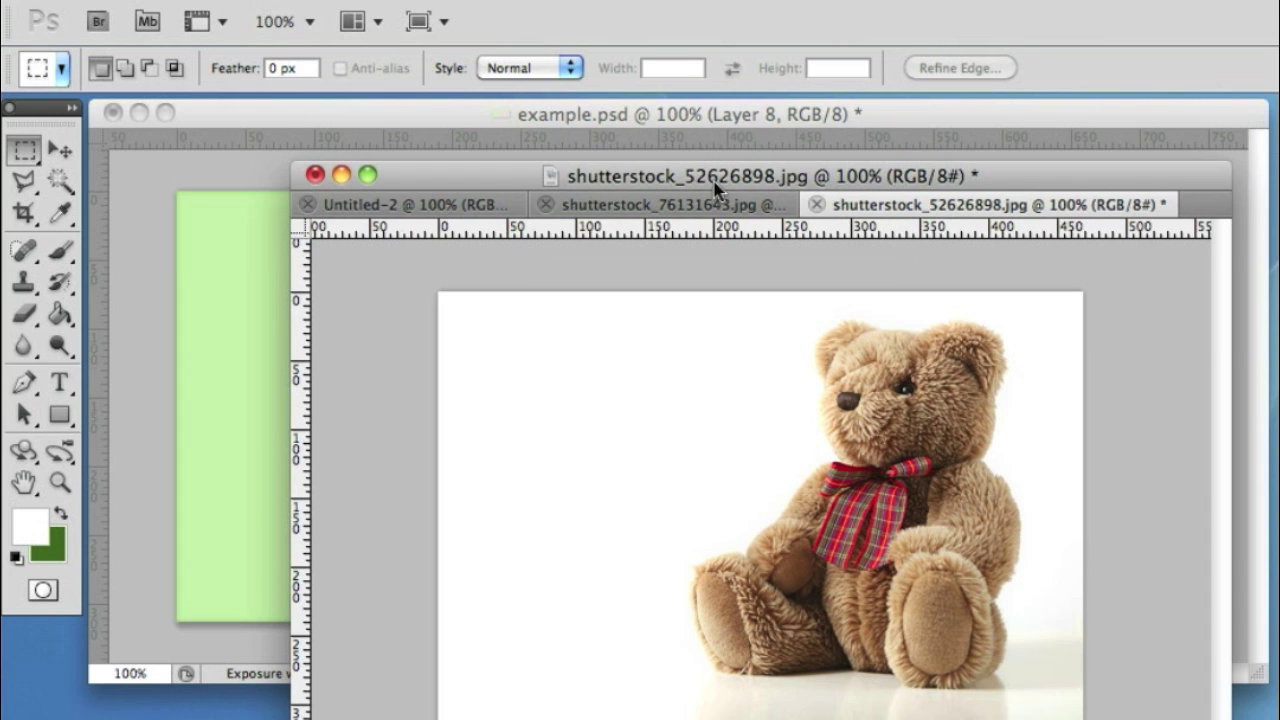
left_click(448, 208)
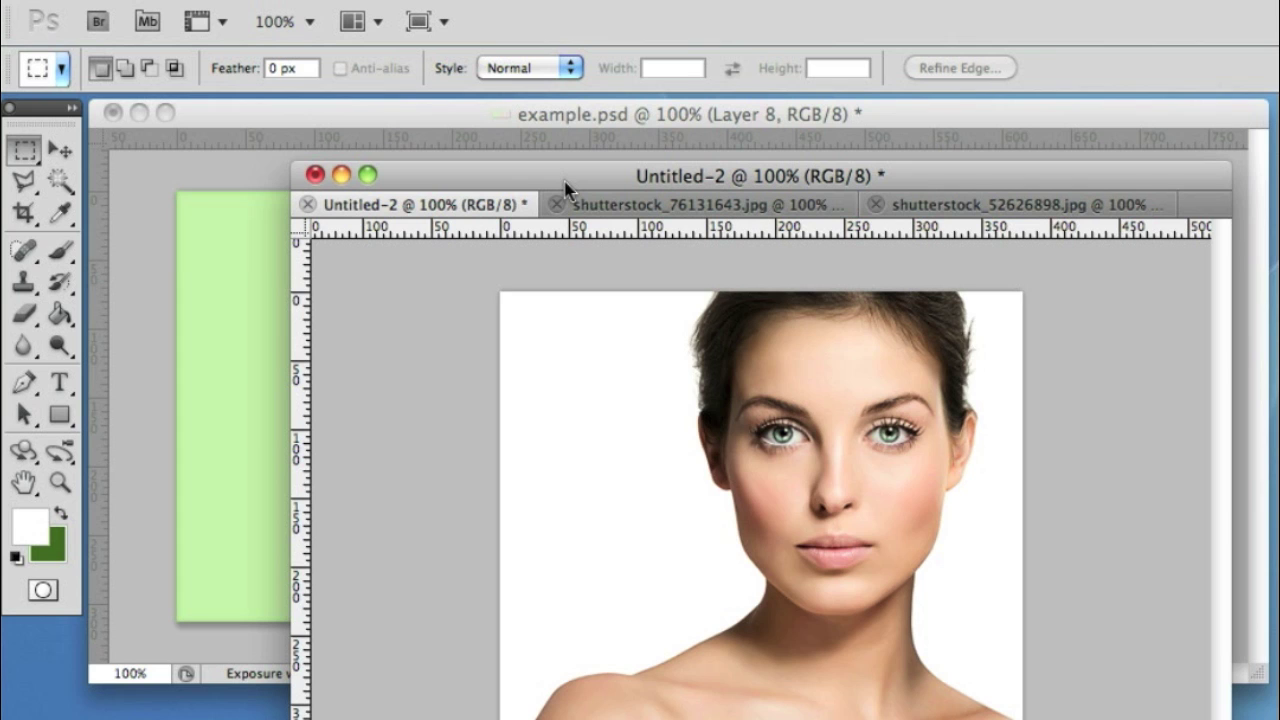
left_click(1040, 204)
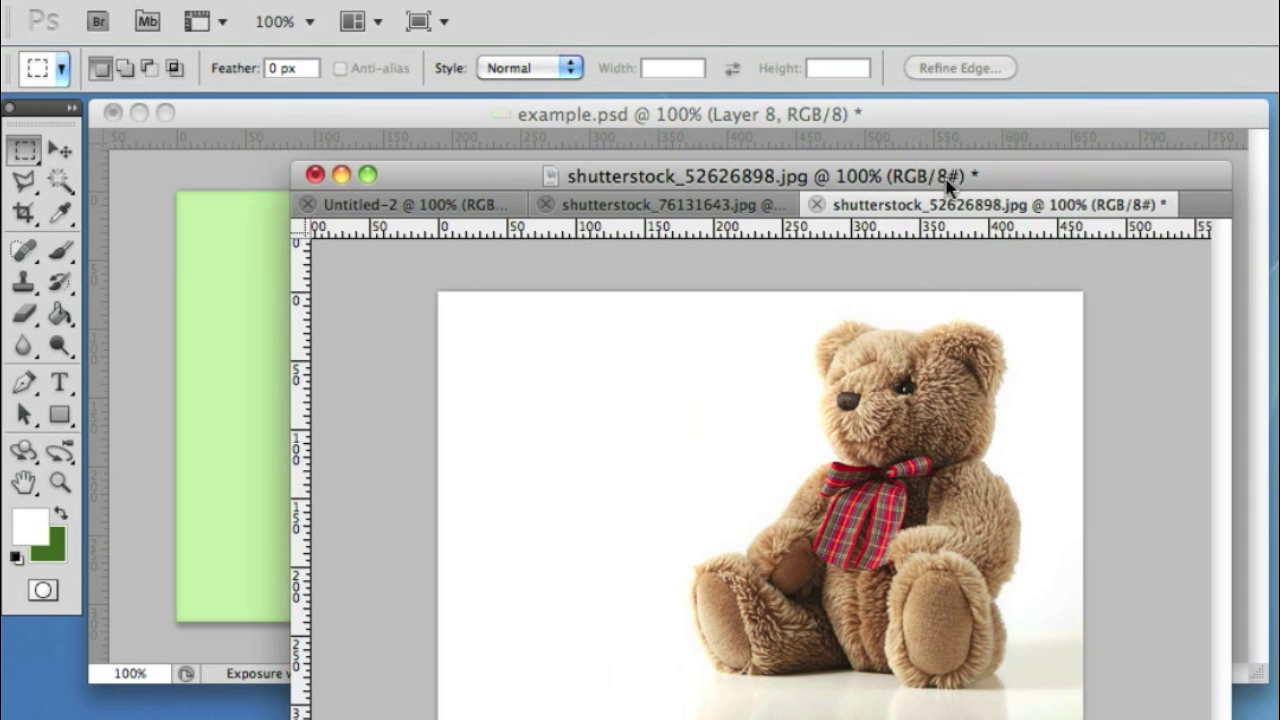
mouse_move(946, 208)
left_mouse_down()
mouse_move(943, 176)
mouse_move(945, 192)
left_mouse_up()
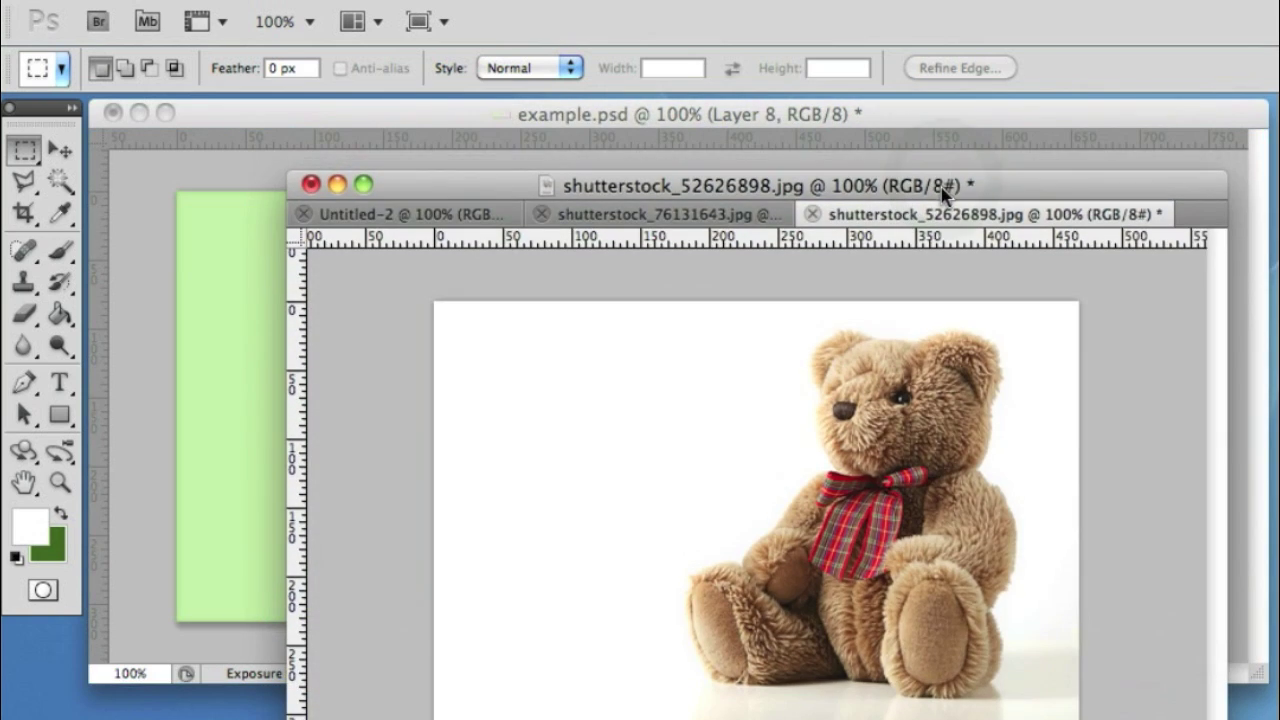
left_click(648, 212)
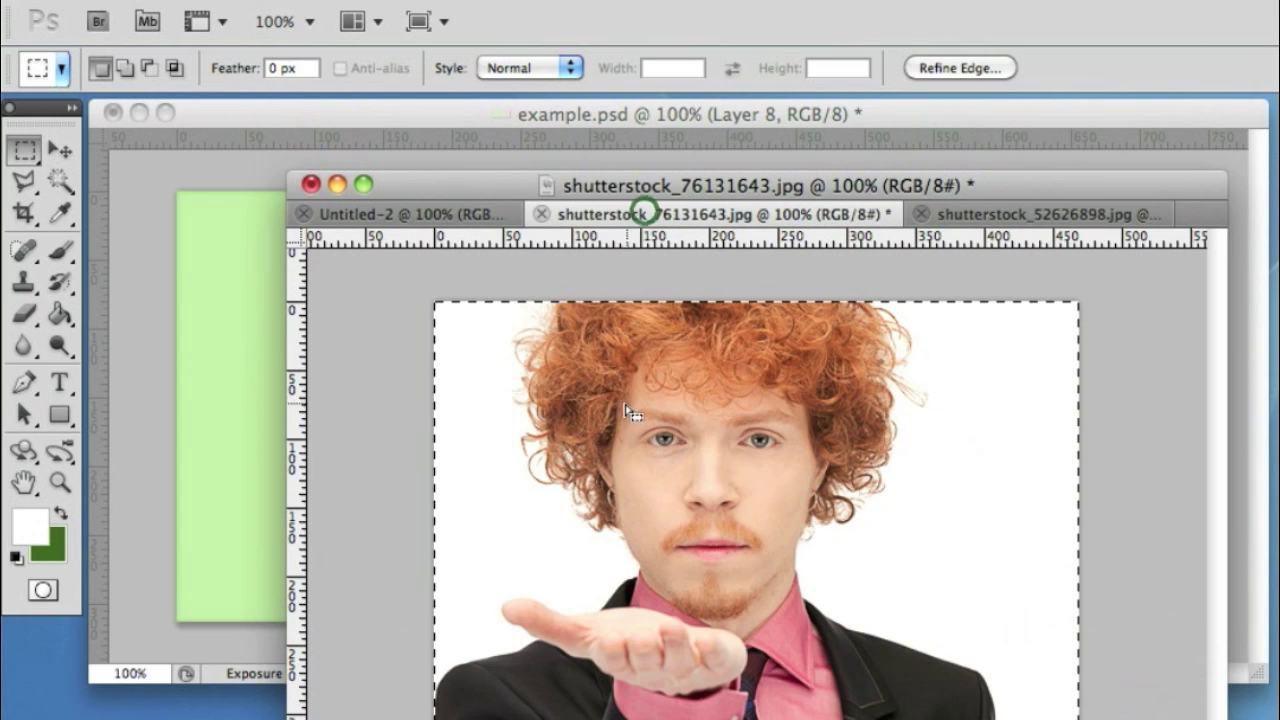
left_click(525, 279)
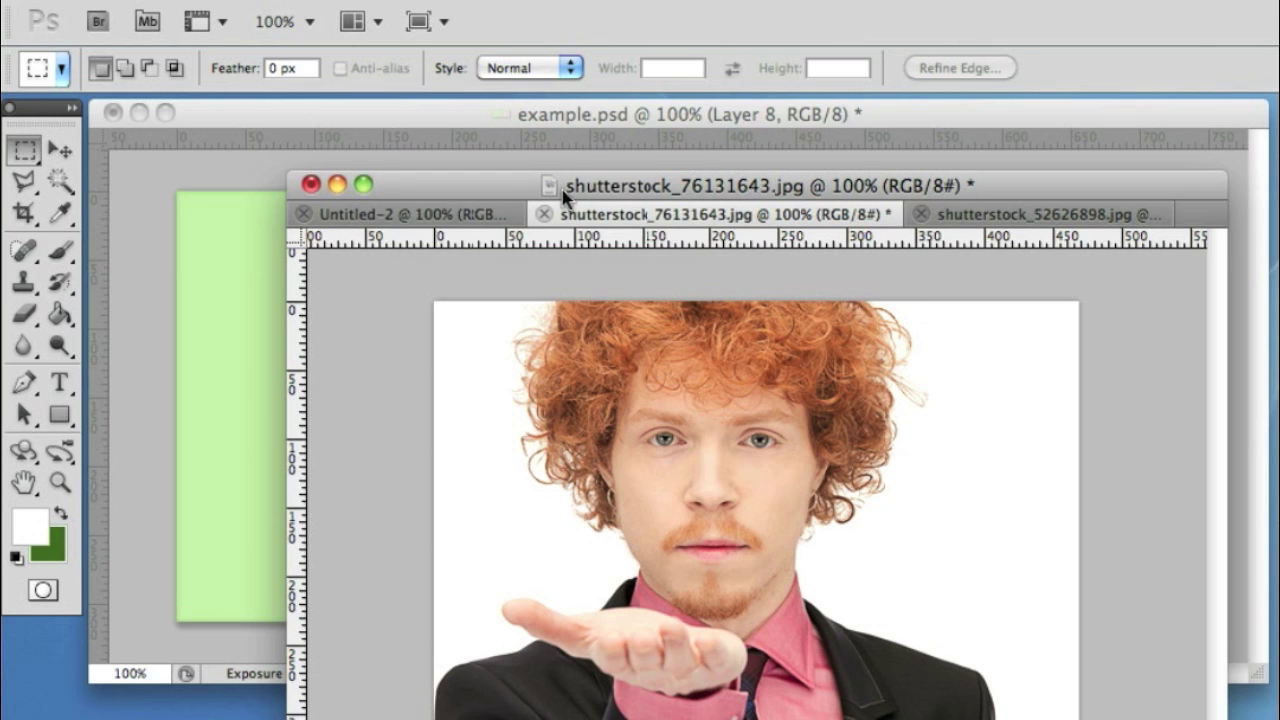
left_click_drag(557, 186, 624, 191)
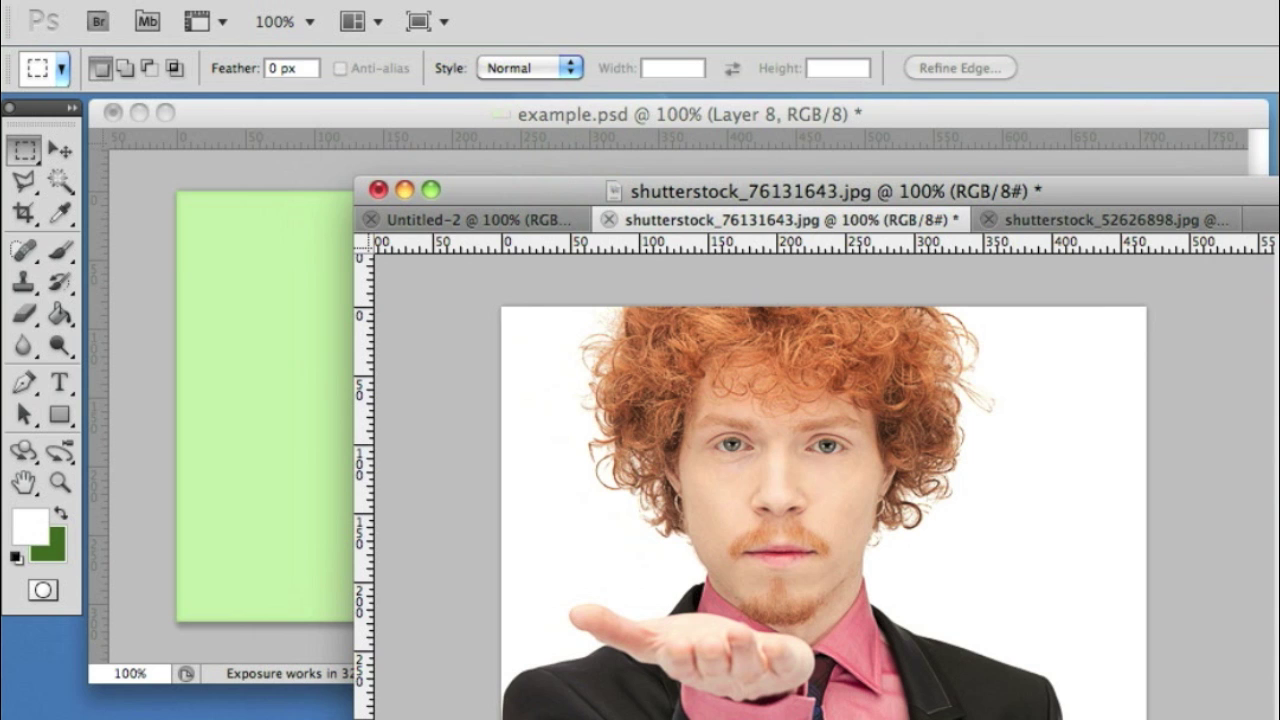
left_click(489, 220)
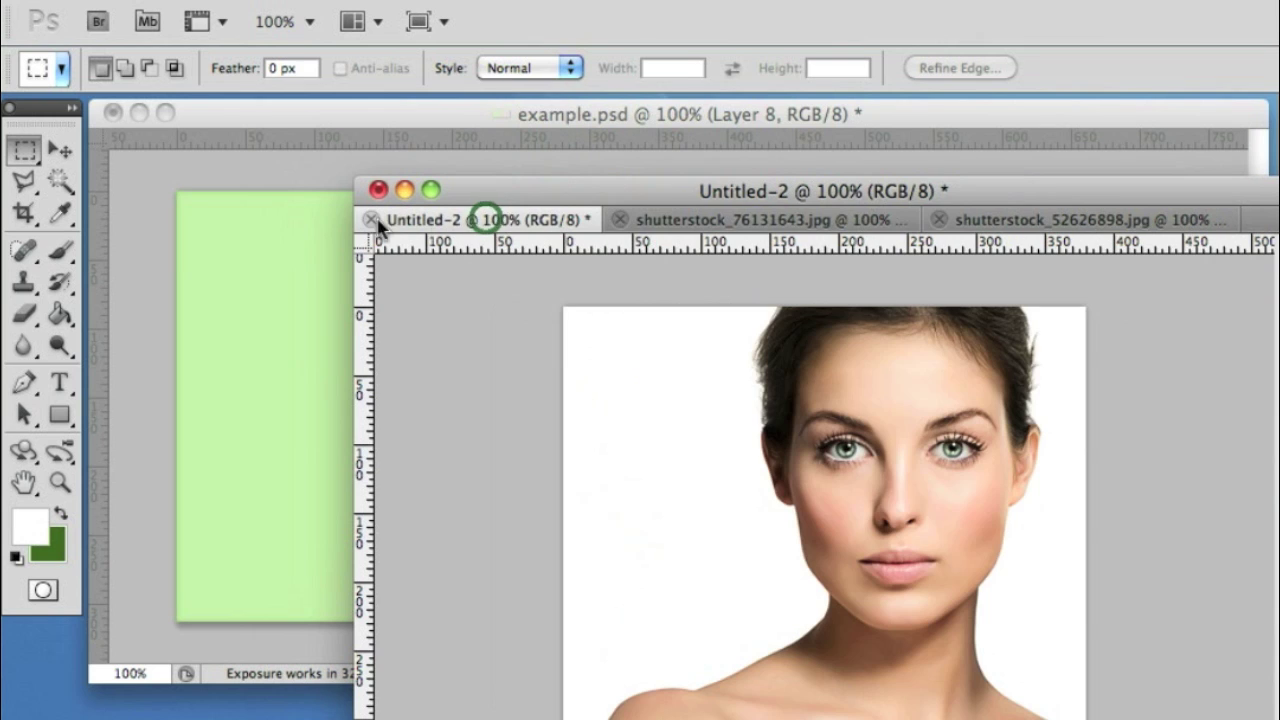
left_click(277, 224)
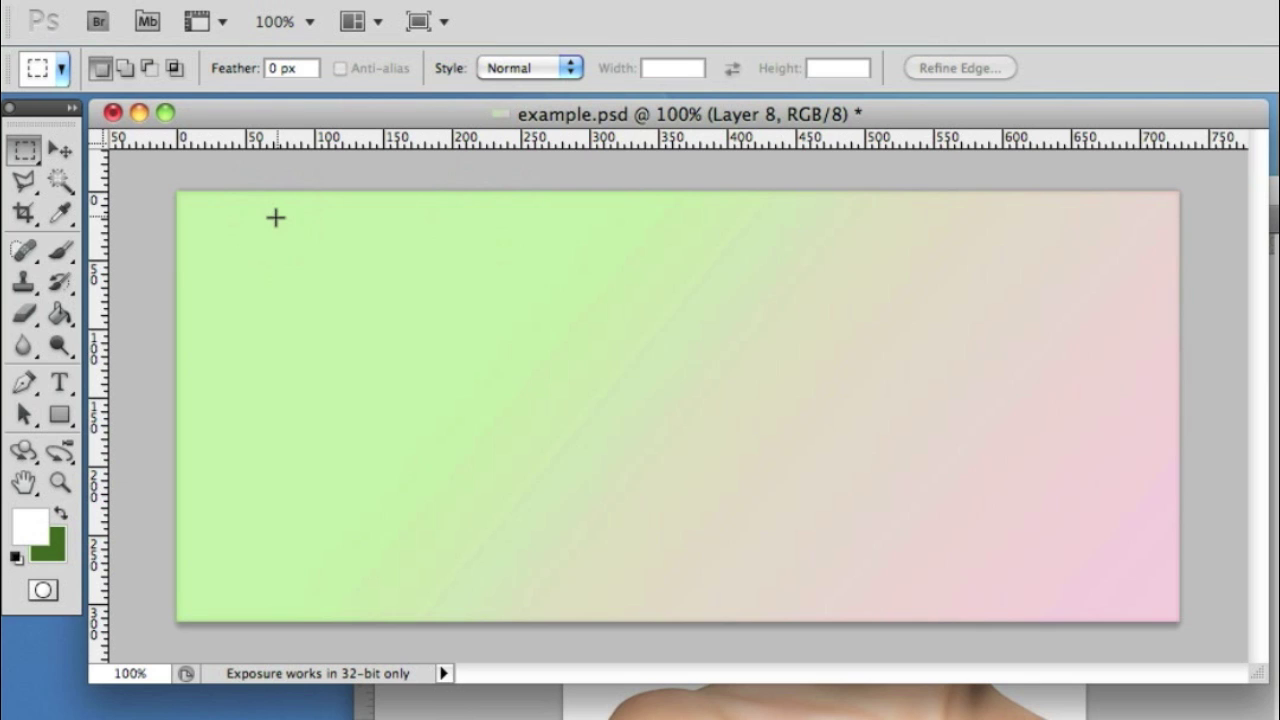
Copy the whole woman's portrait into the banner as a new layer and slide it right
left_click(62, 152)
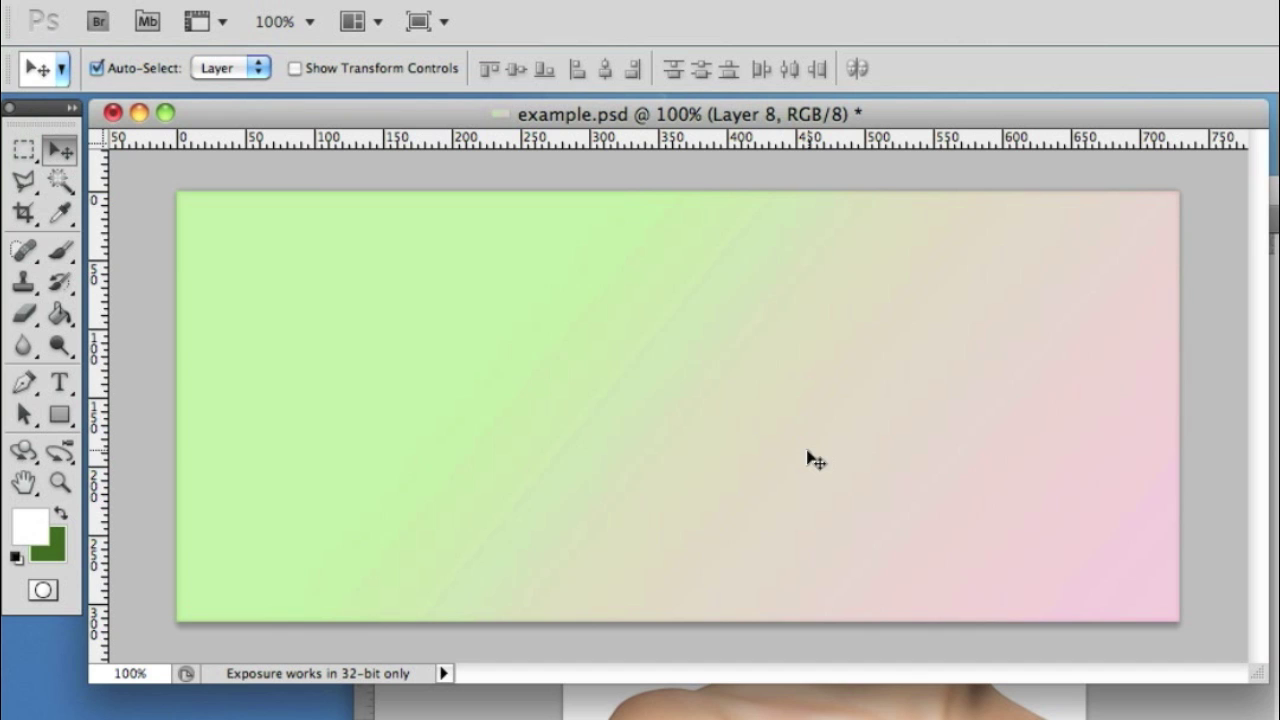
left_click(849, 712)
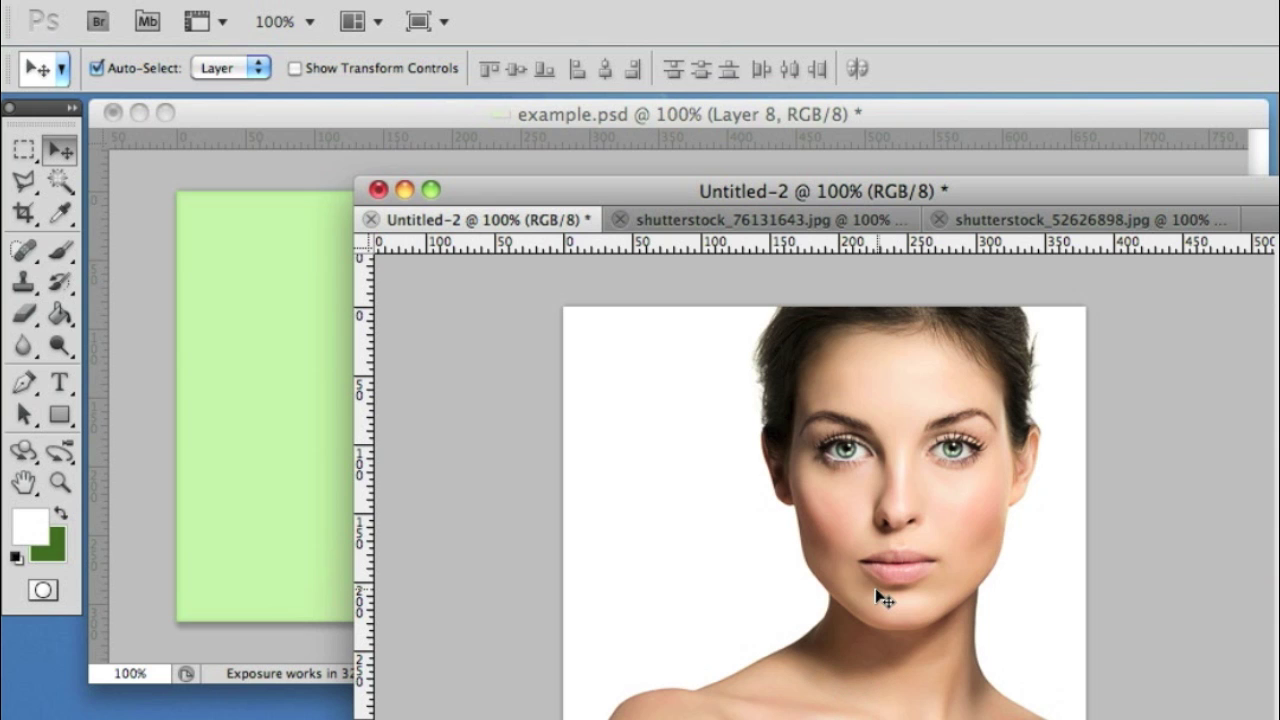
key("ctrl+a")
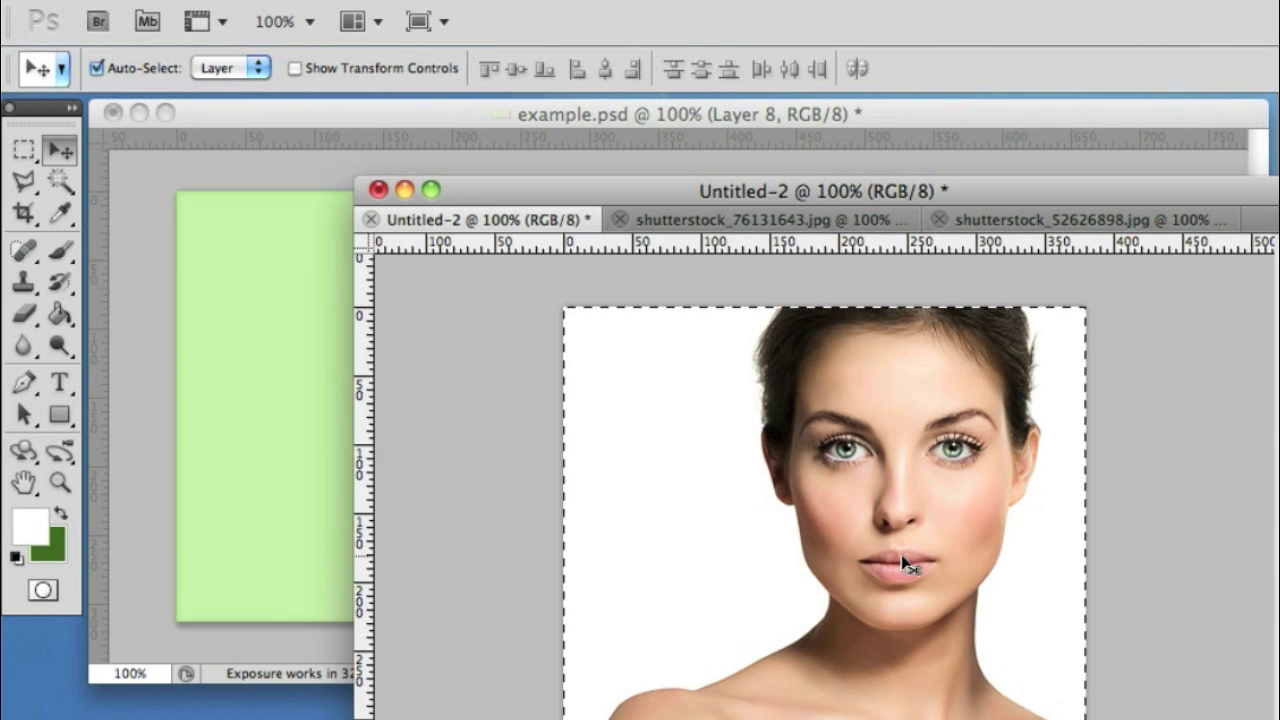
left_click(245, 410)
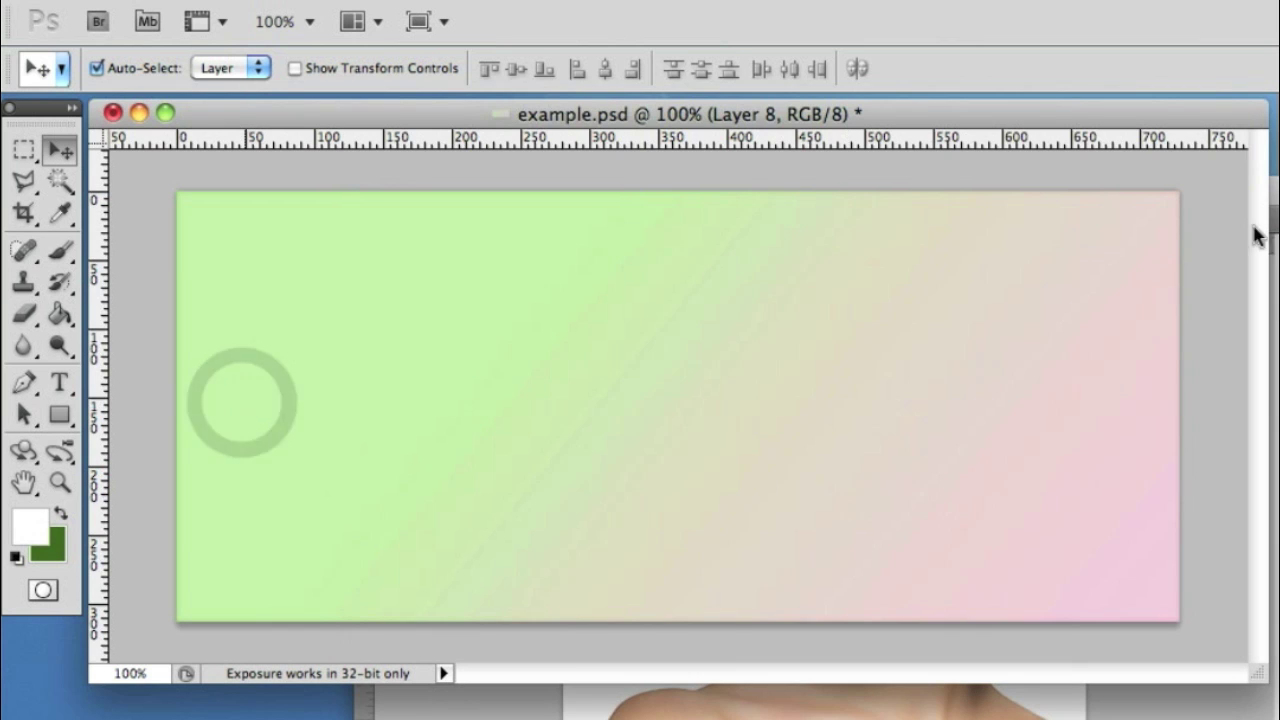
key("ctrl+v")
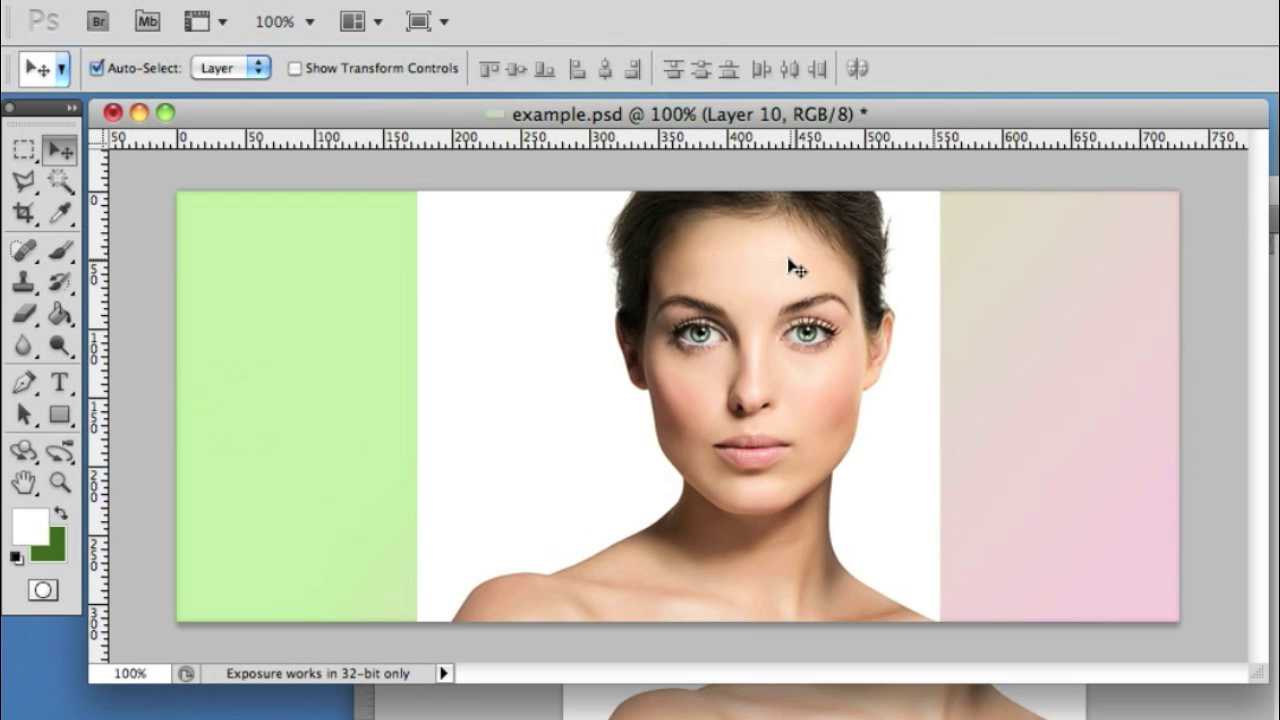
left_click_drag(755, 375, 880, 372)
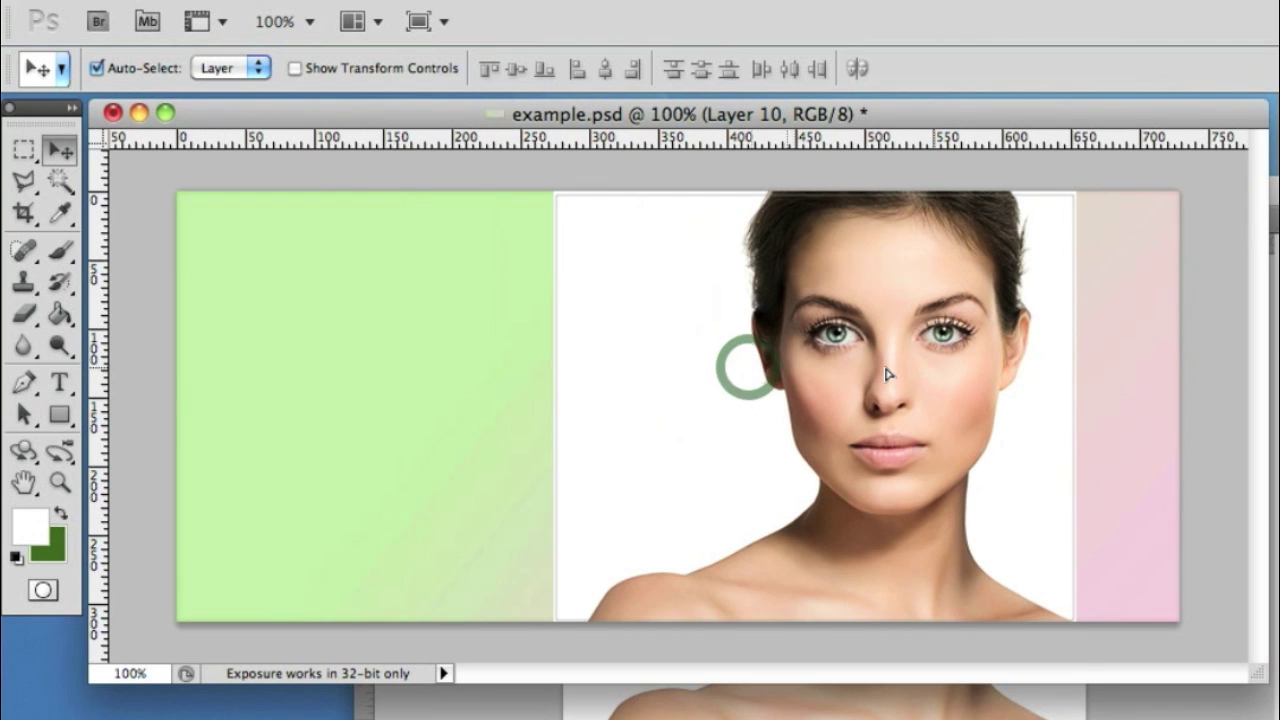
Try deleting the portrait's white background with the Magic Wand, then undo and deselect
left_click(60, 181)
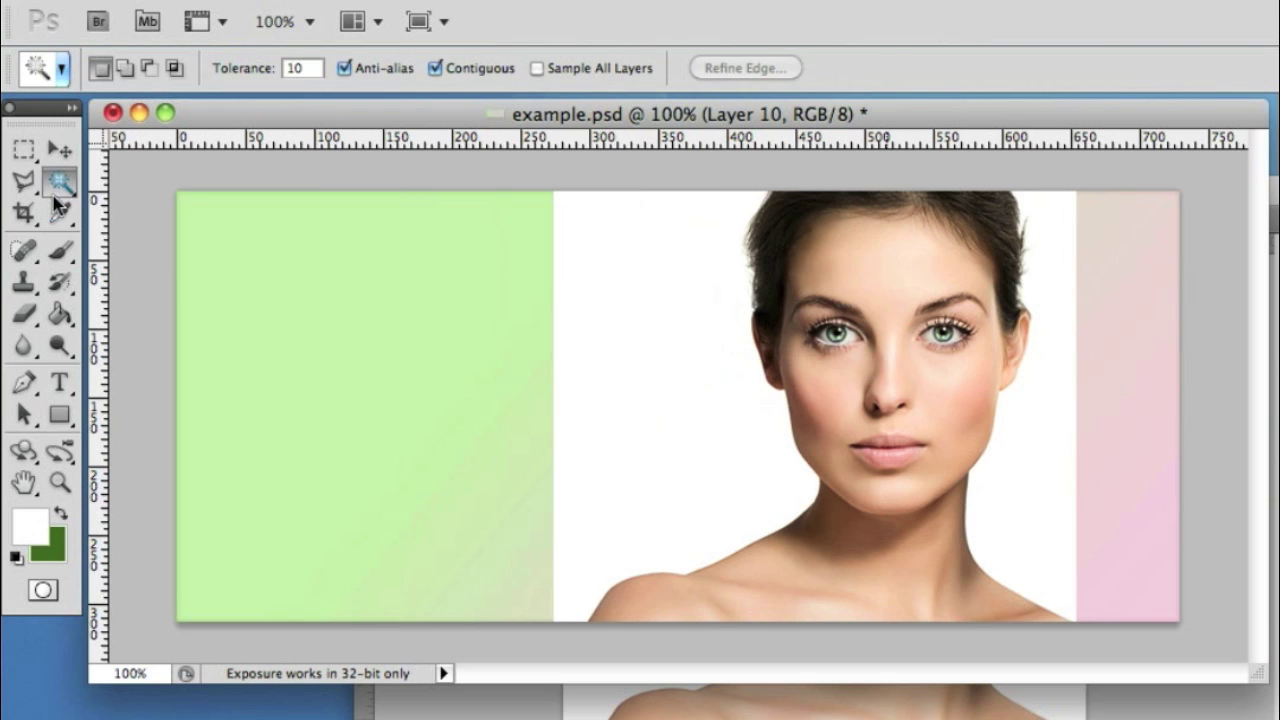
left_click(649, 273)
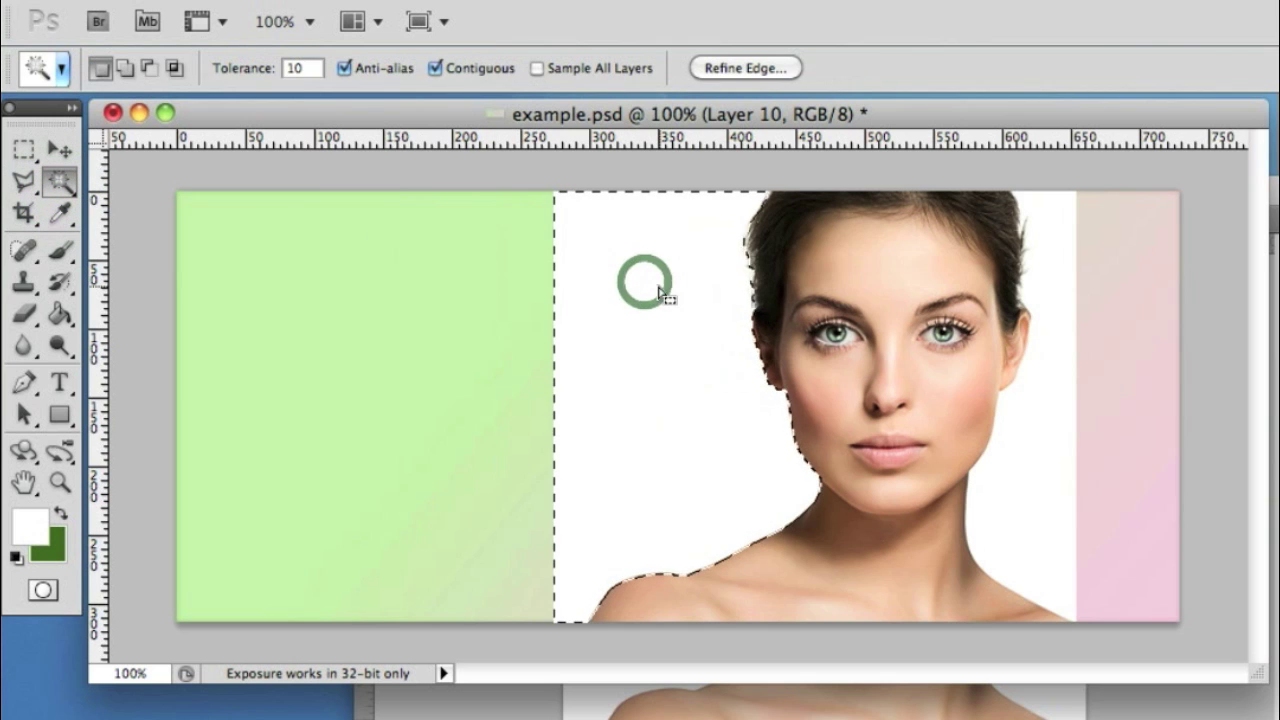
key("Delete")
key("ctrl+d")
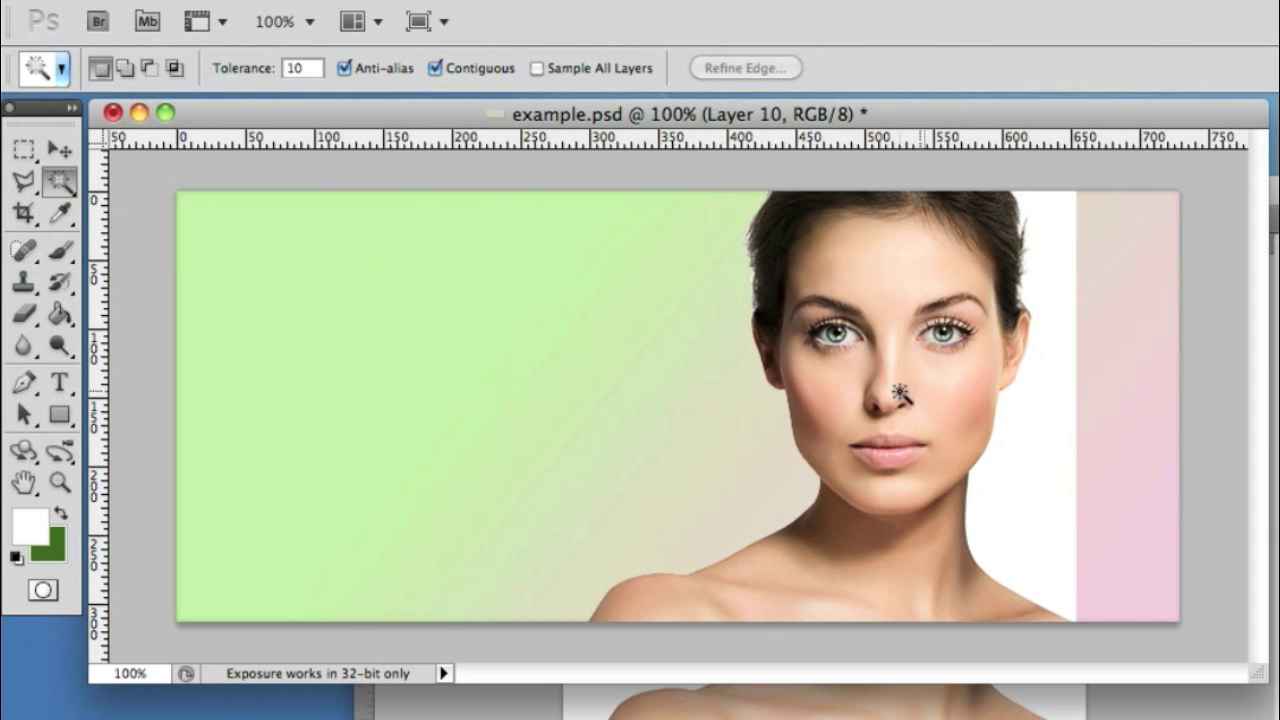
key("ctrl+alt+z")
key("ctrl+alt+z")
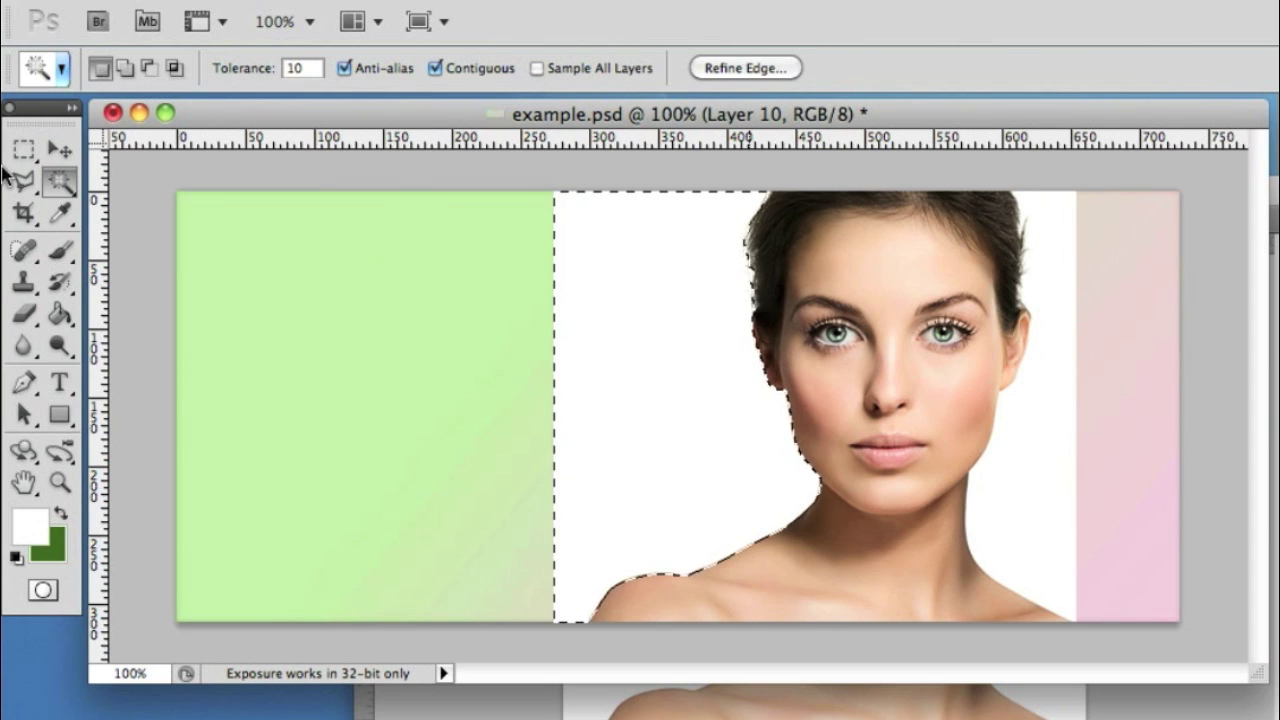
left_click(22, 152)
left_click(292, 162)
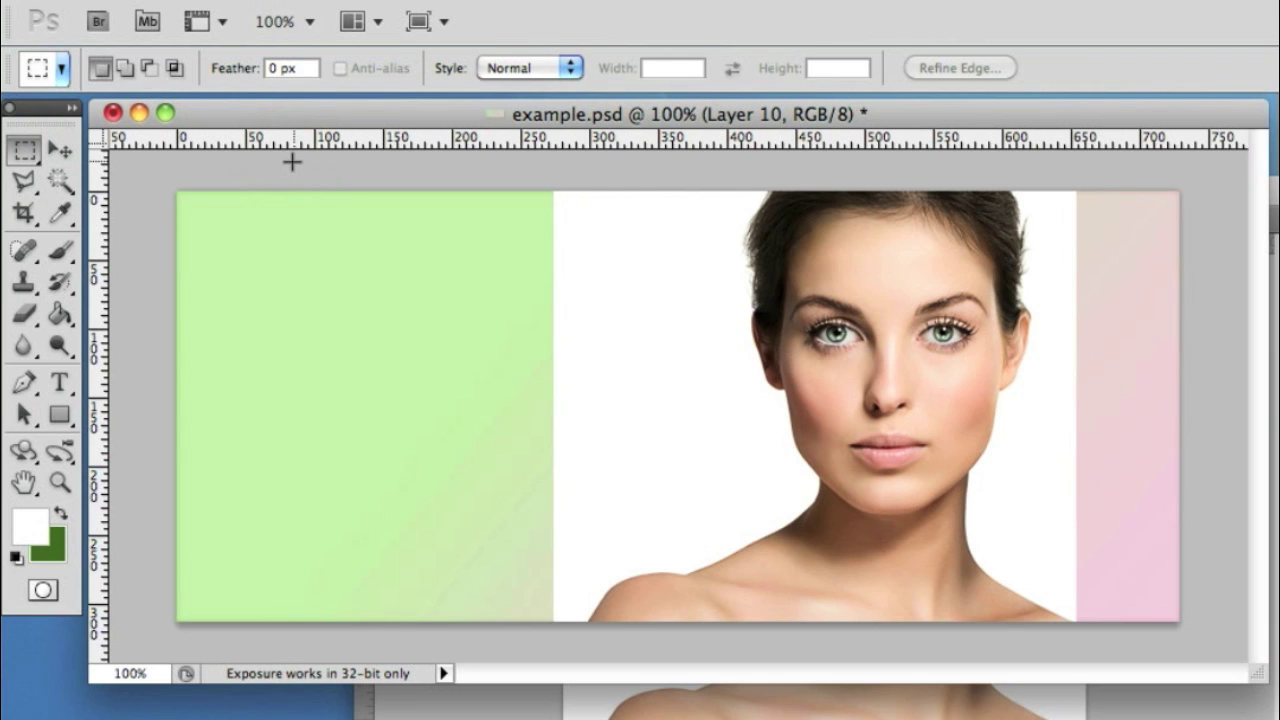
Set the portrait layer (Layer 10) blend mode to Multiply
left_click_drag(1262, 150, 1158, 161)
left_click(1095, 271)
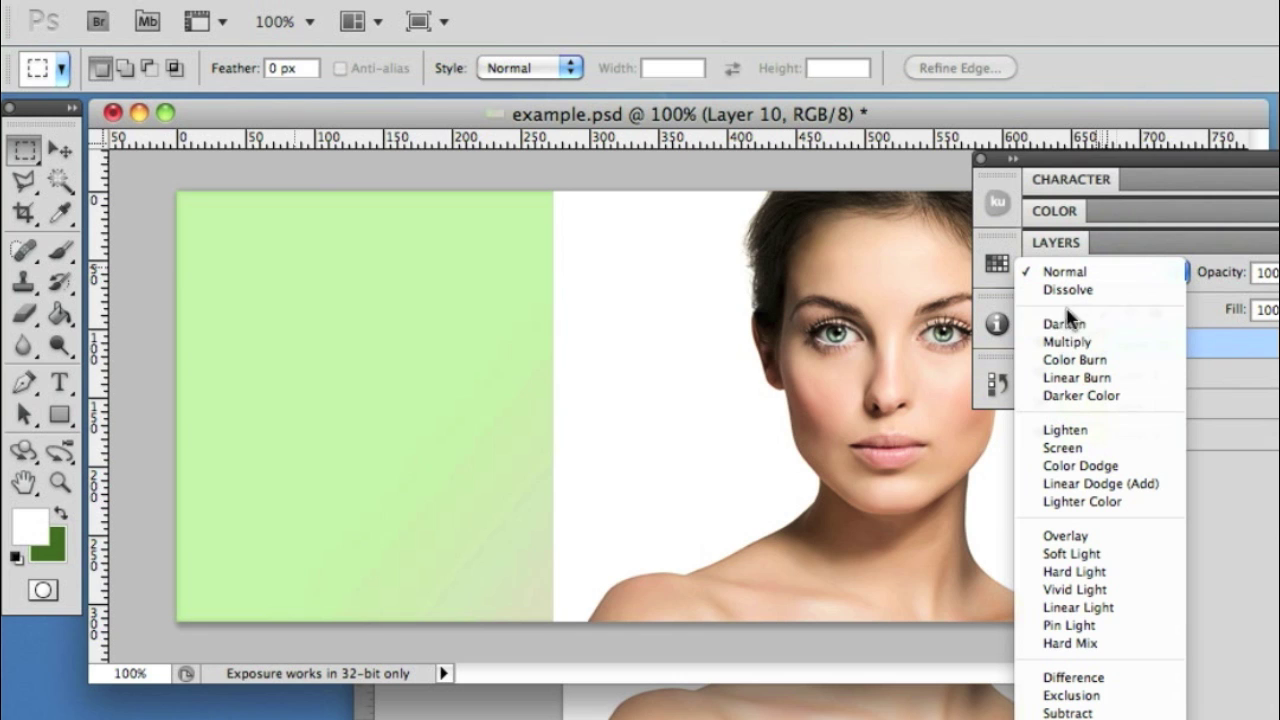
left_click(1068, 342)
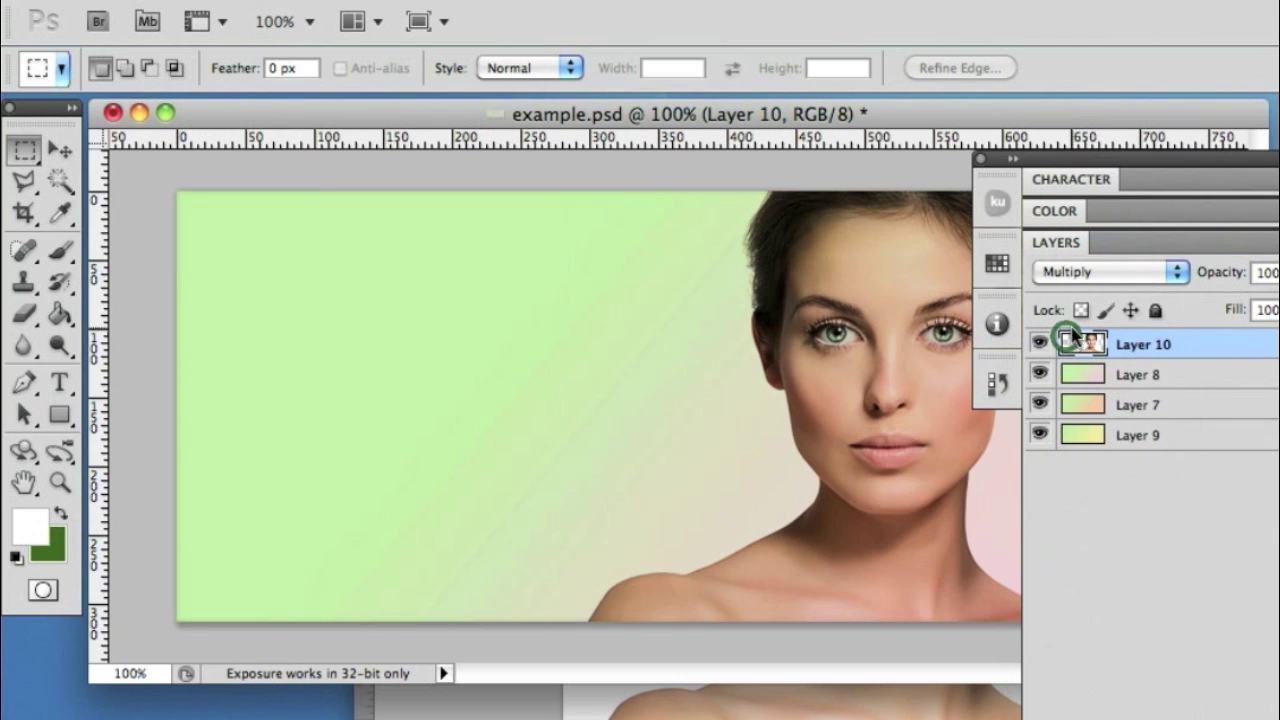
left_click(1080, 160)
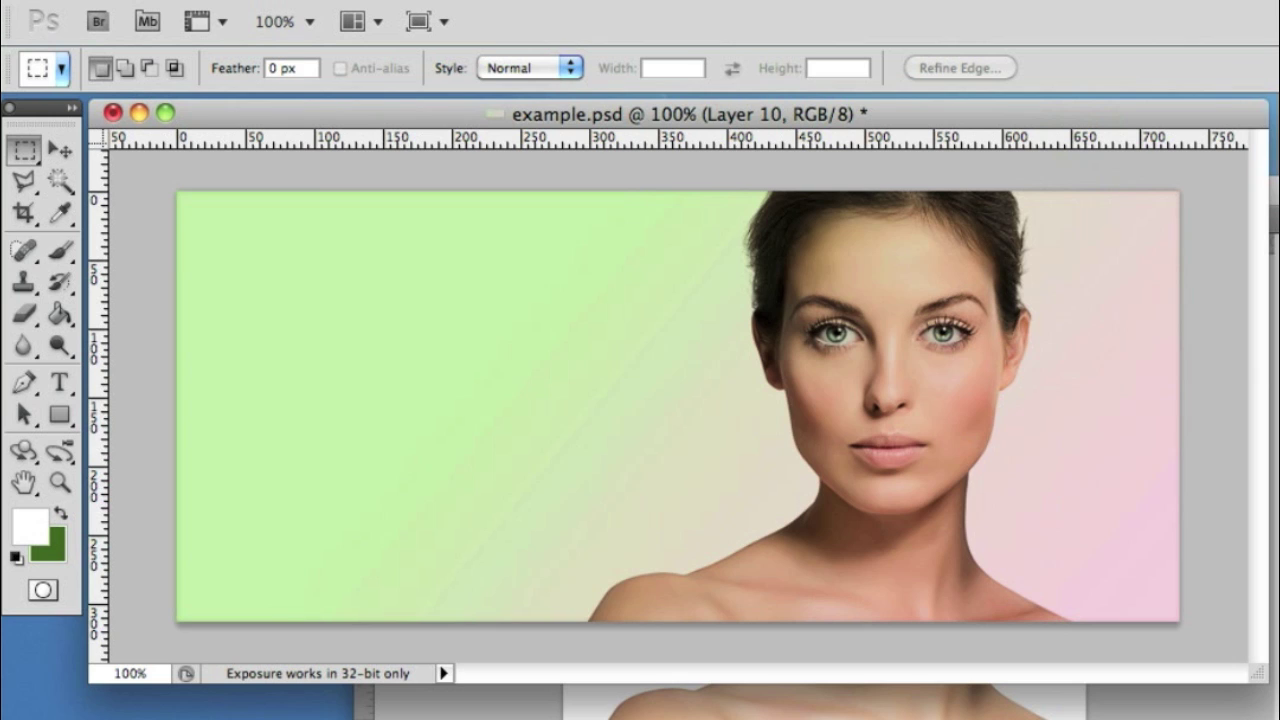
left_click(62, 149)
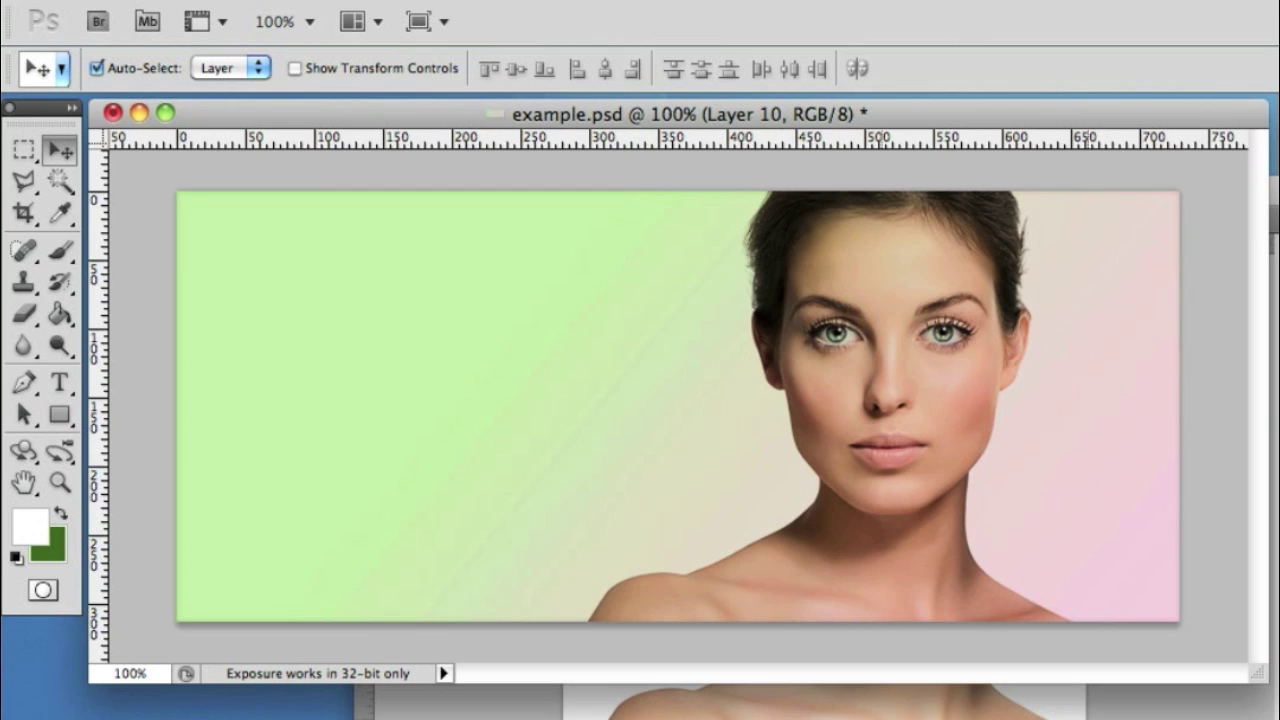
Add a new empty Layer 11 above Layer 8
key("alt+bracketleft")
key("F7")
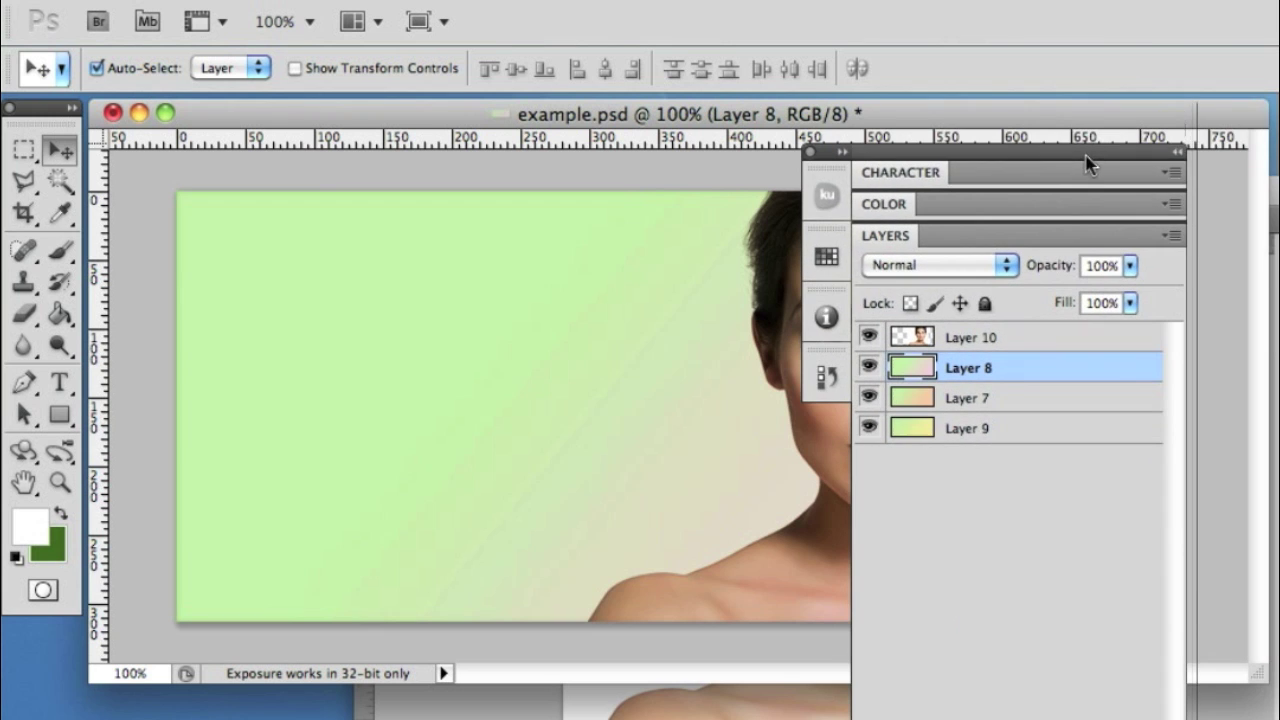
left_click(1169, 237)
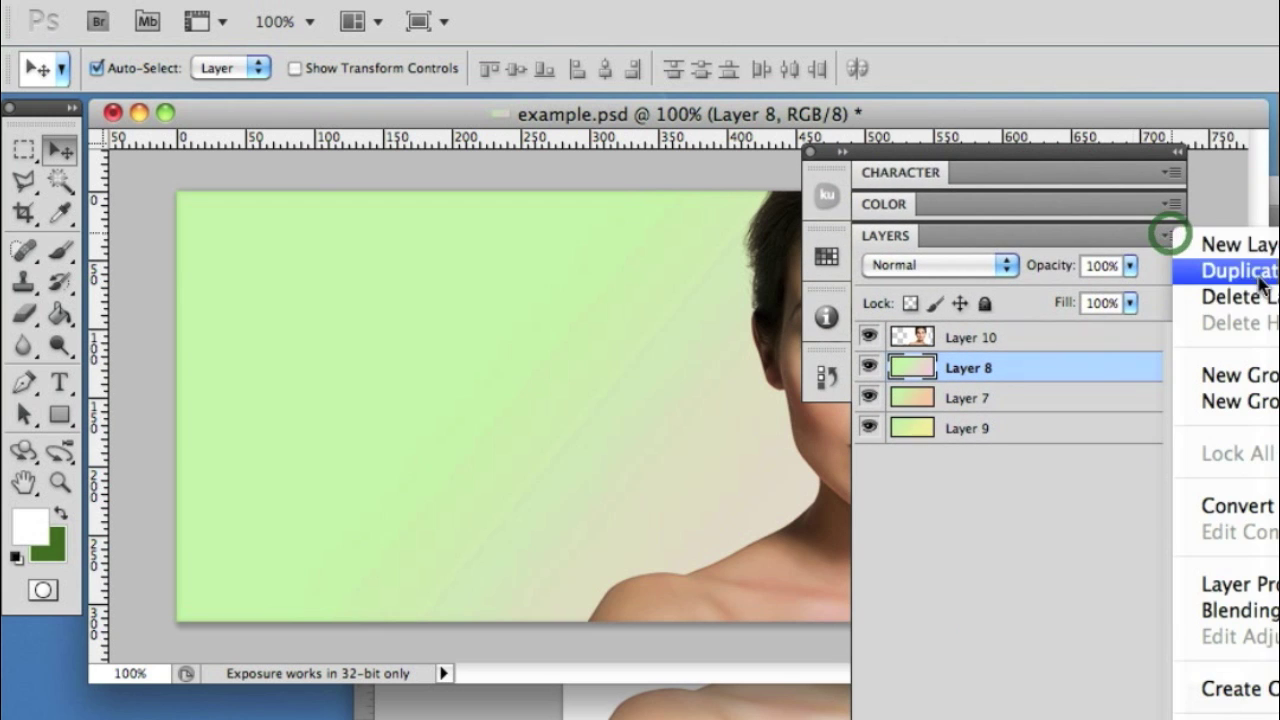
left_click(1180, 244)
key("Return")
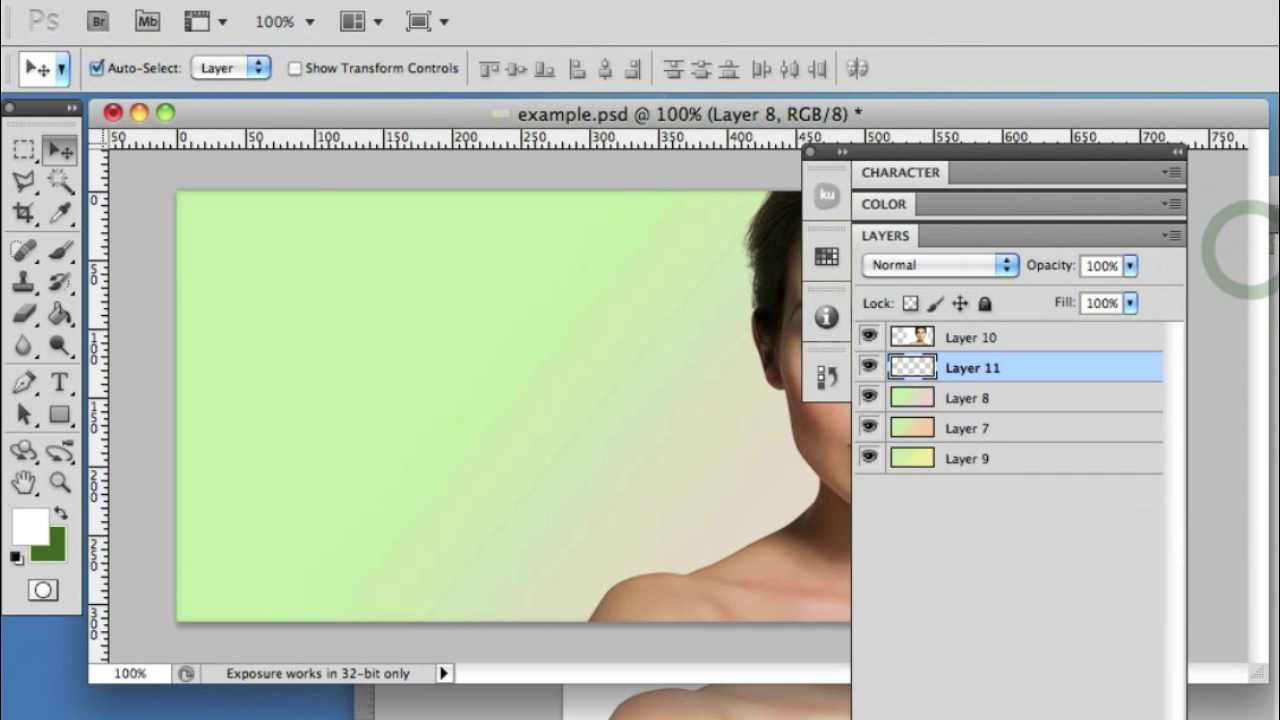
key("F7")
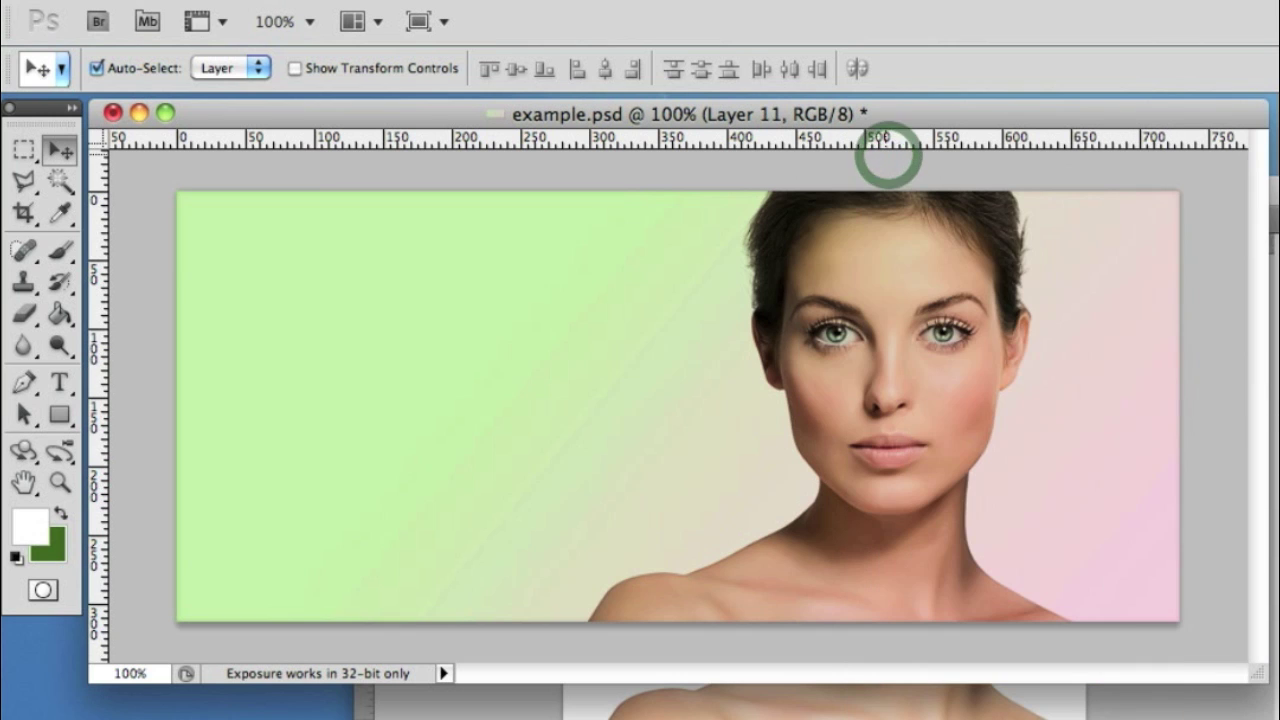
Paint soft white over the woman's face with a 90 px soft round brush
left_click(67, 255)
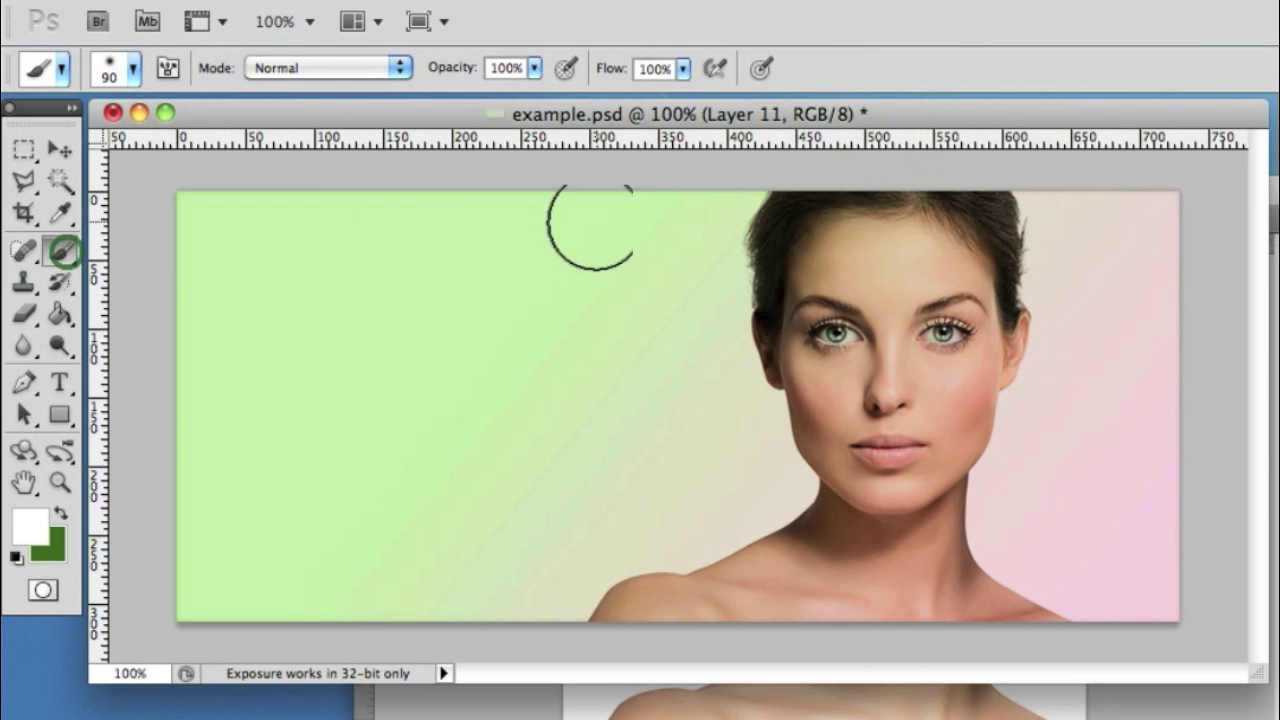
left_click(132, 72)
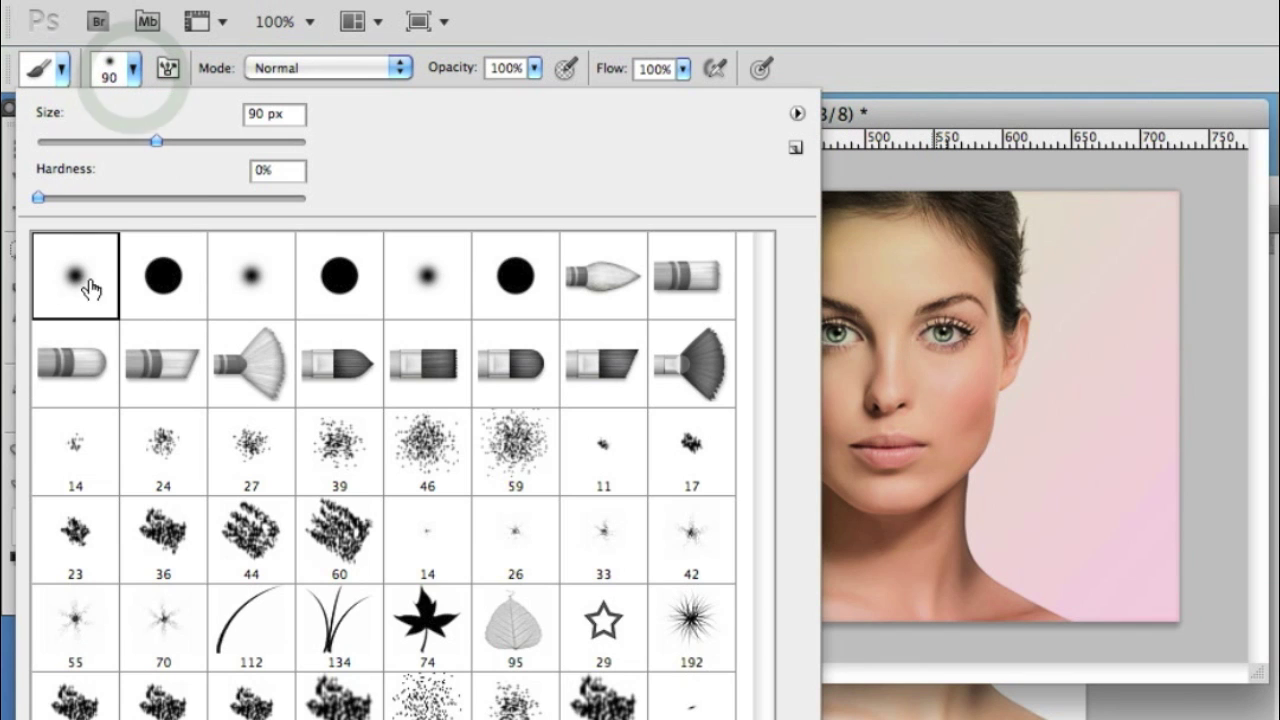
left_click(133, 70)
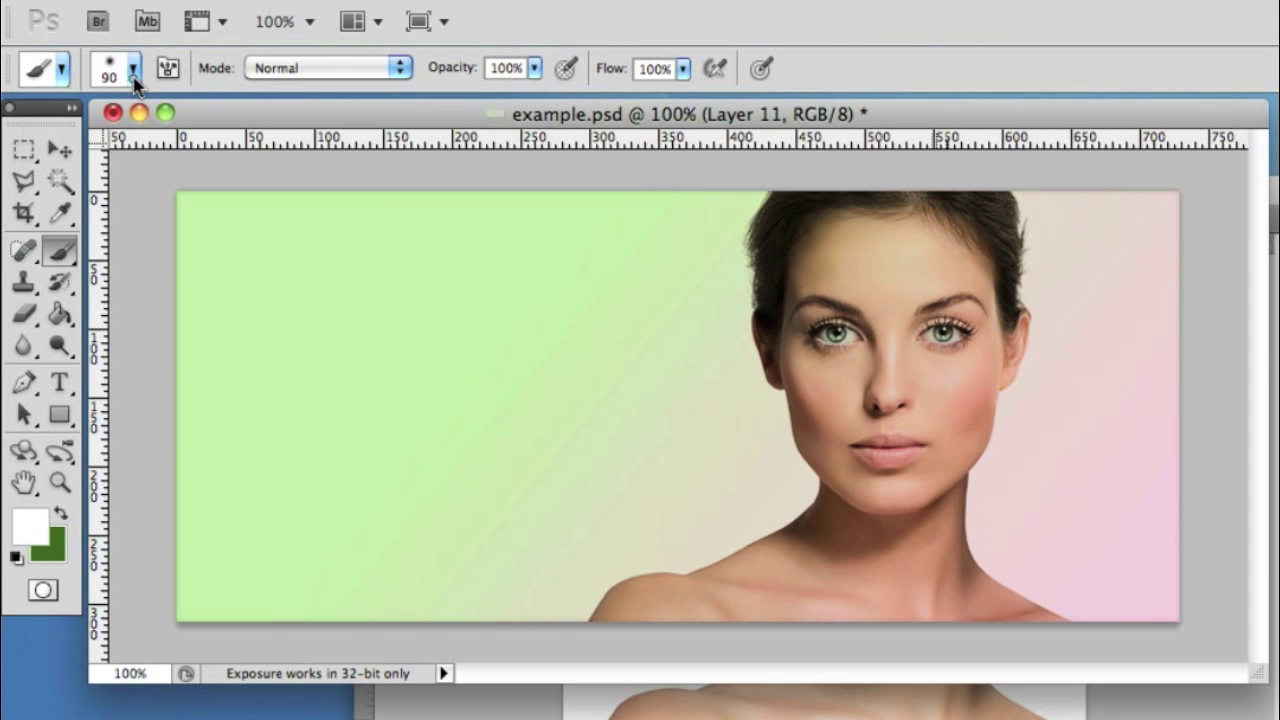
left_click(893, 308)
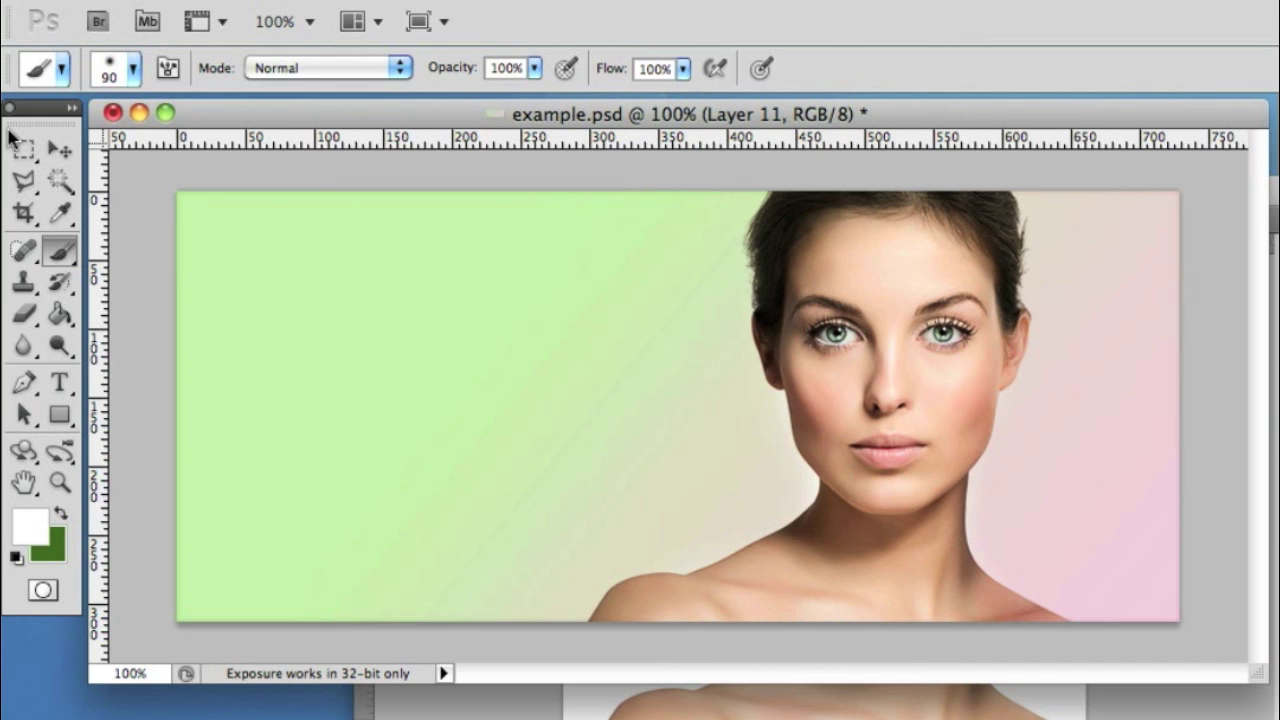
left_click(52, 146)
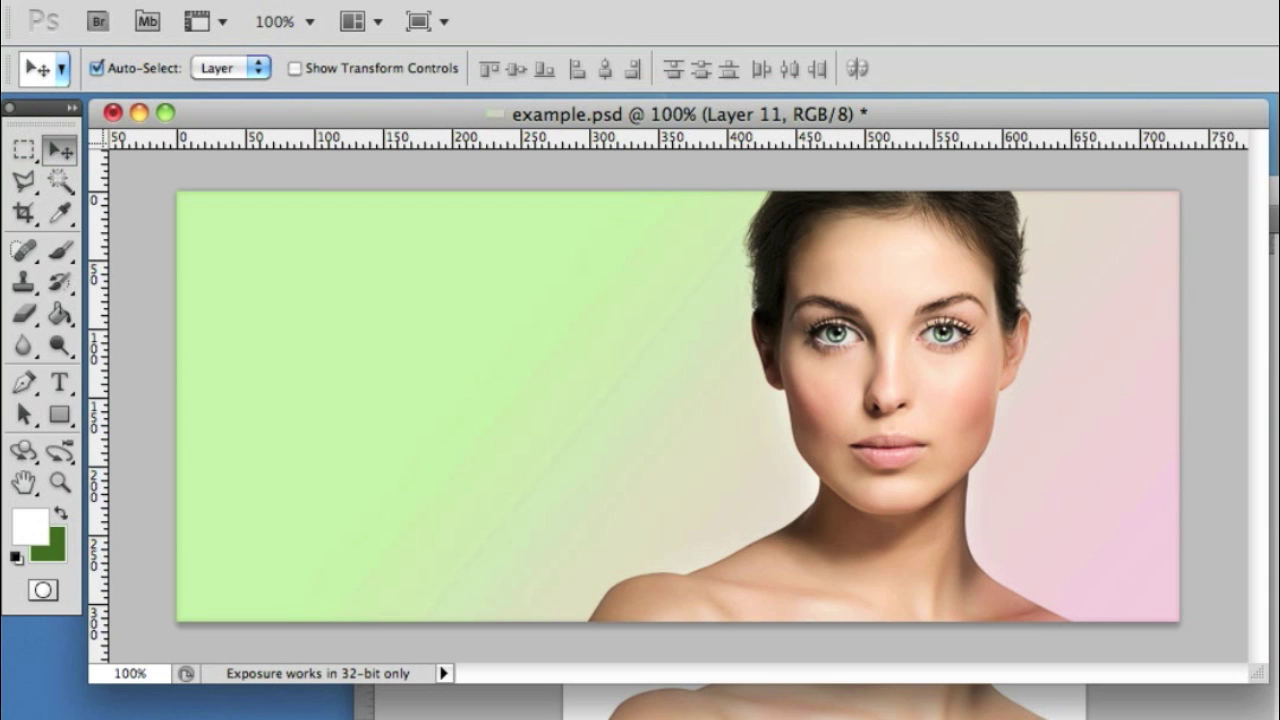
Toggle Layer 11's visibility repeatedly to compare the face with and without white paint
key("F7")
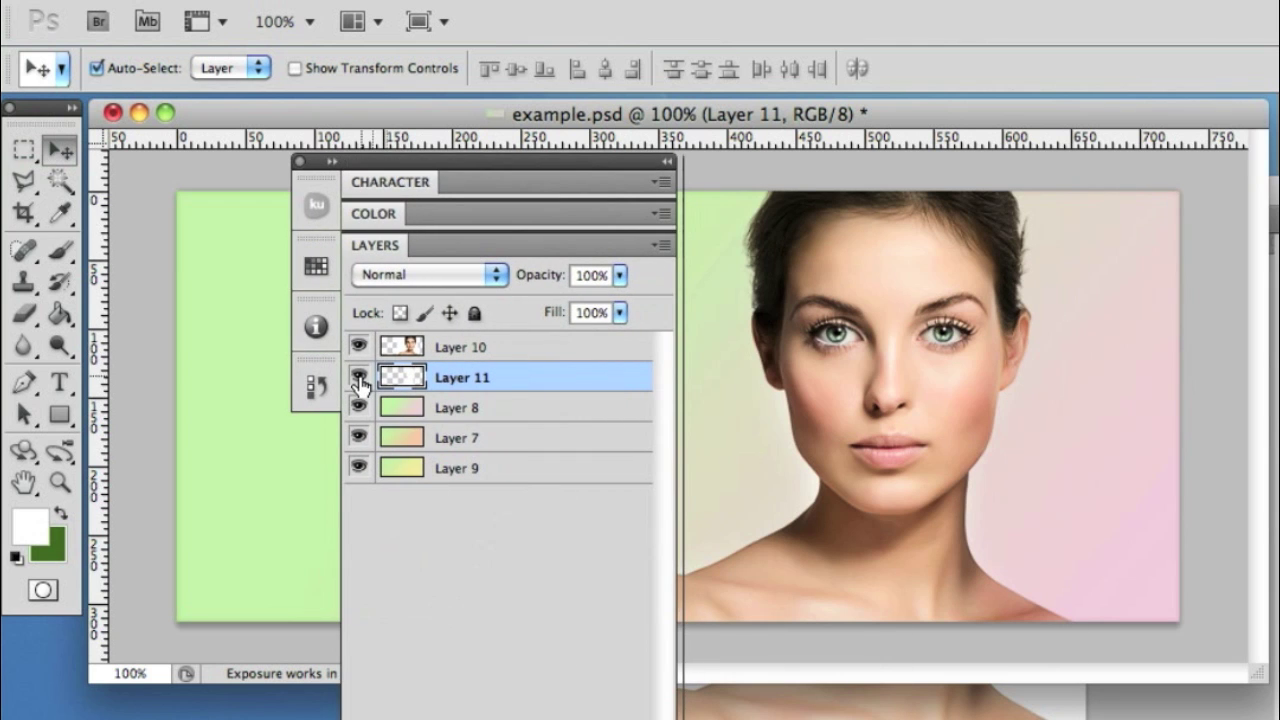
left_click(358, 378)
left_click(358, 378)
left_click(358, 378)
left_click(358, 378)
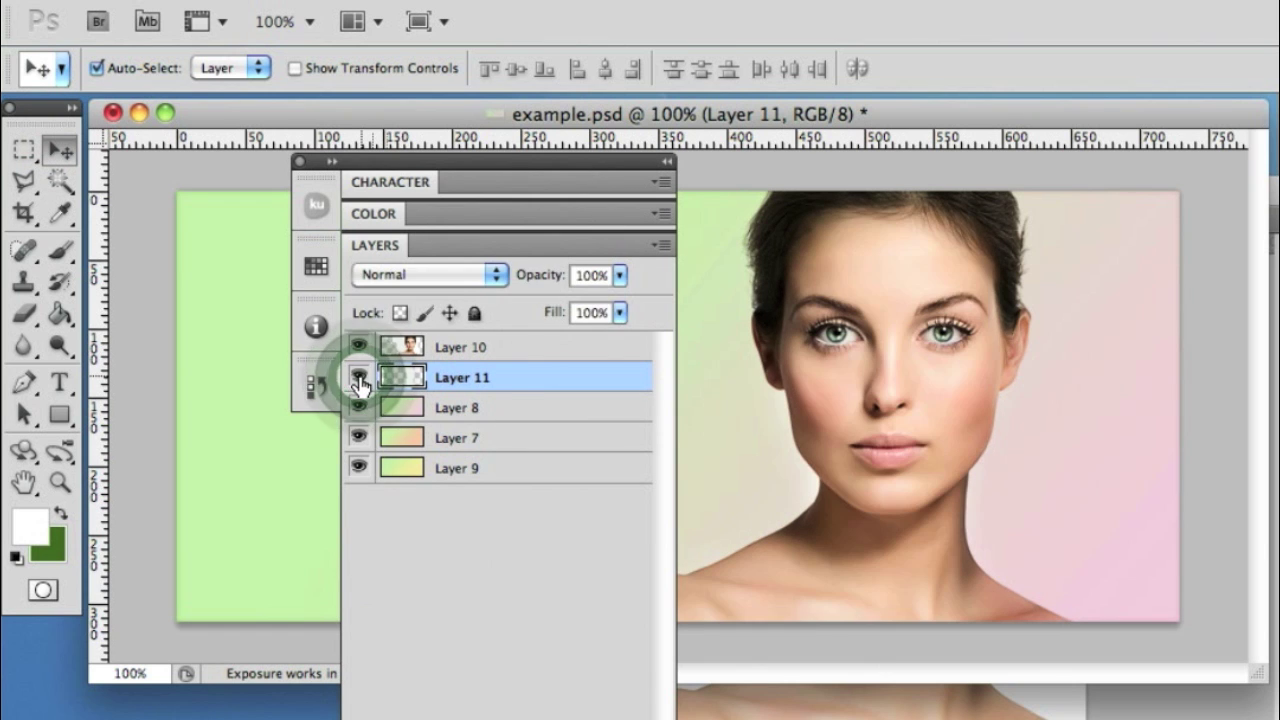
left_click(358, 378)
left_click(358, 378)
left_click(358, 378)
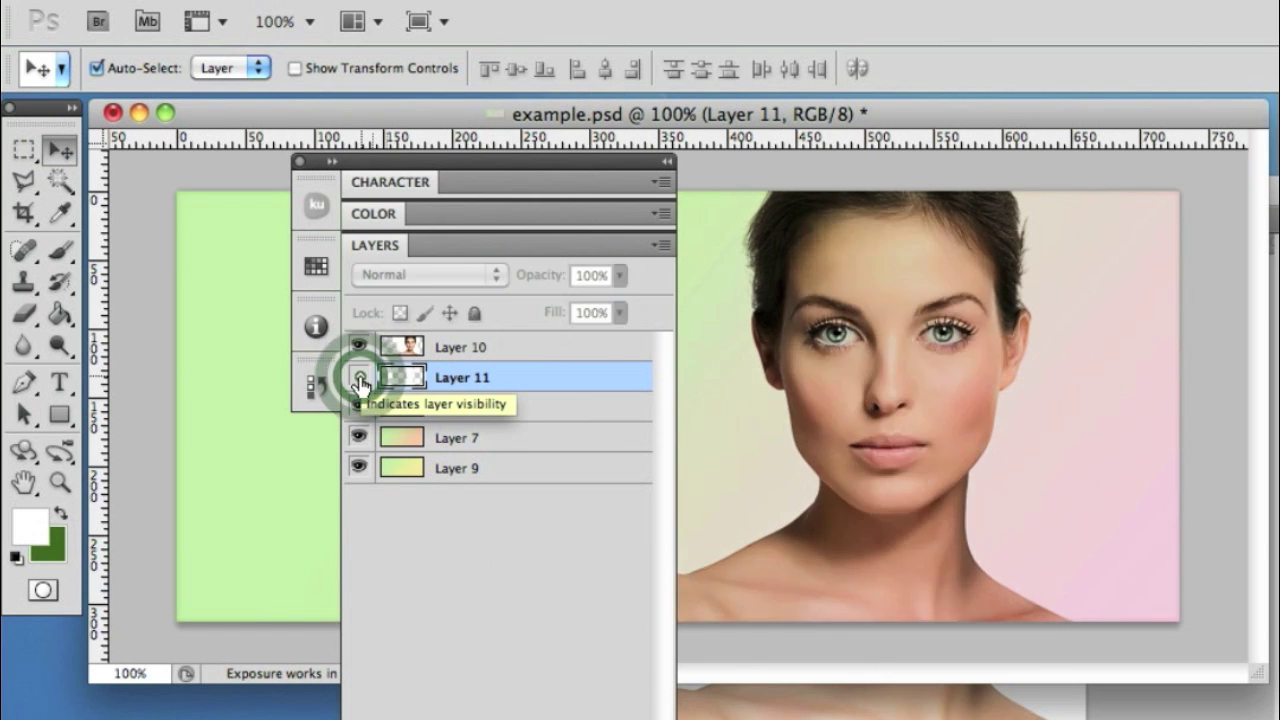
left_click(358, 378)
left_click_drag(407, 159, 1255, 230)
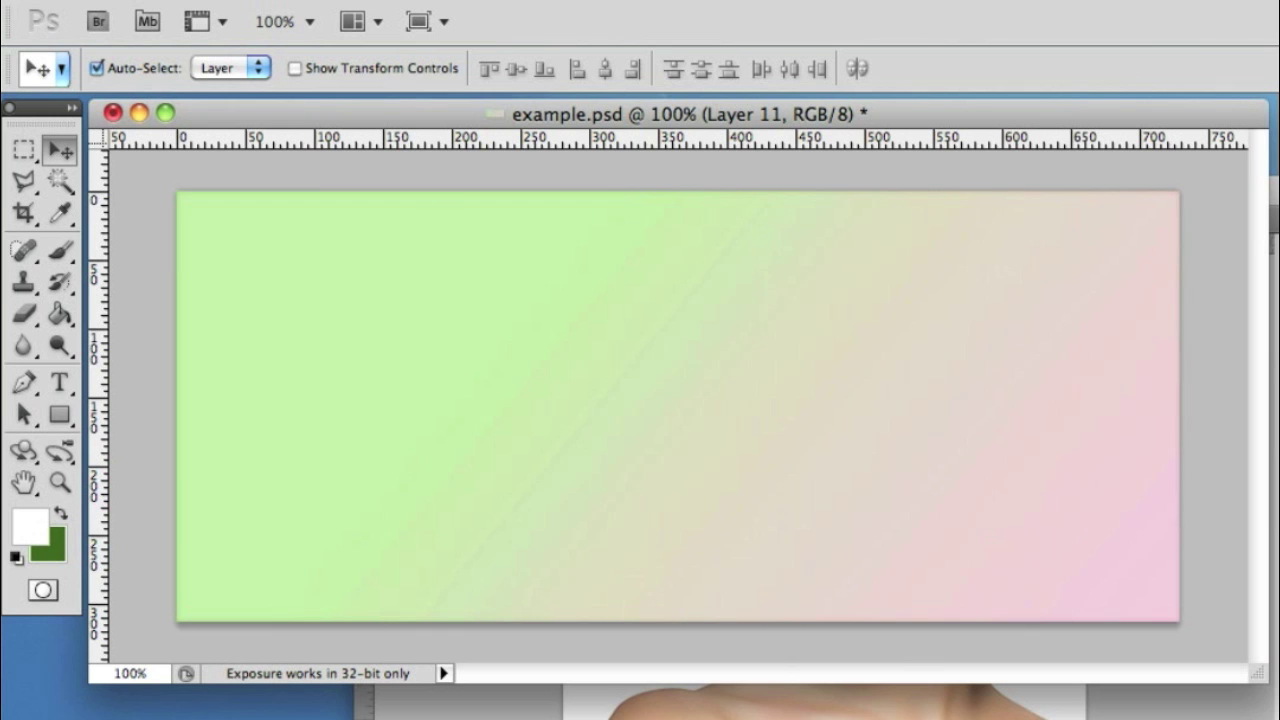
Copy the whole red-haired man's photo into the banner and move it to the right side
left_click(1080, 700)
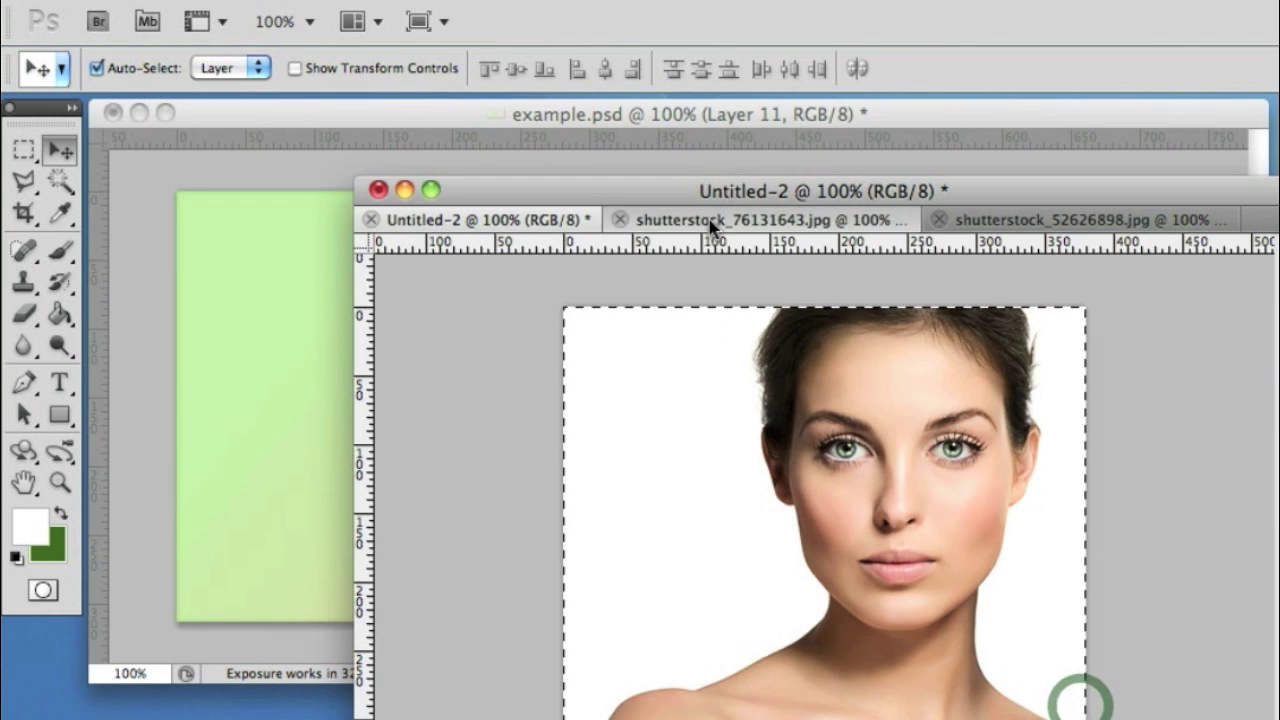
left_click(712, 222)
key("m")
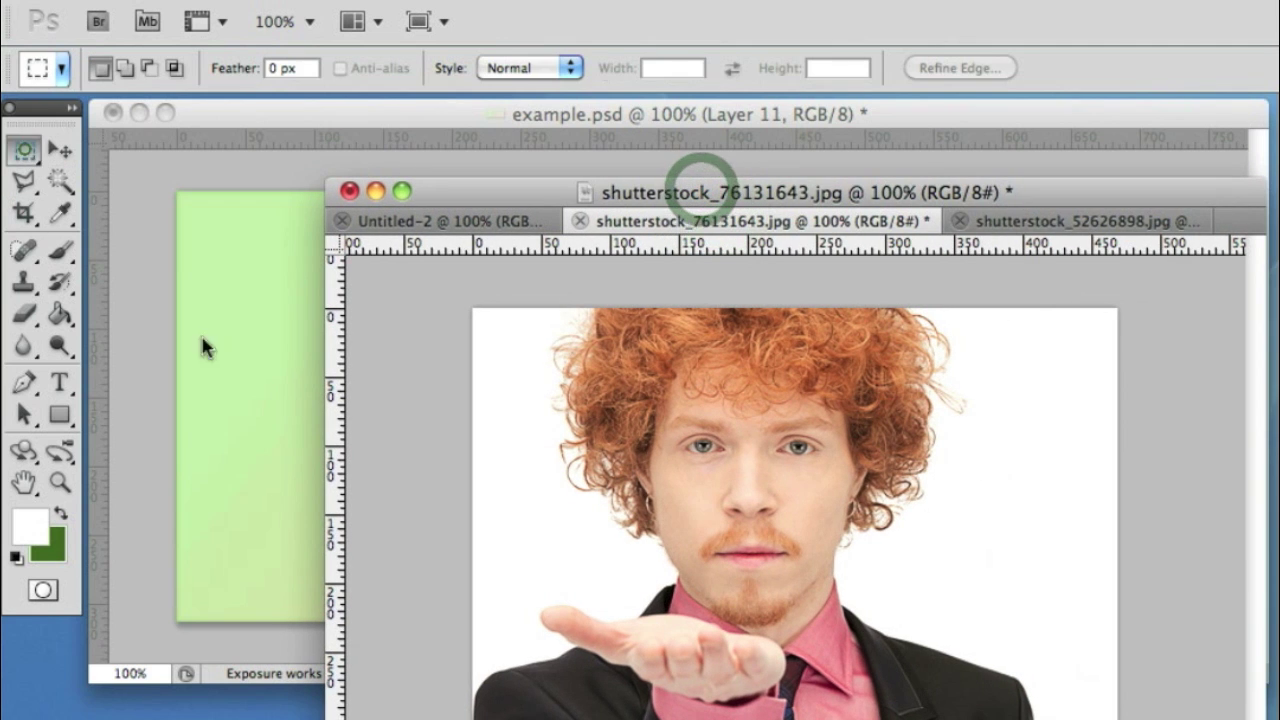
key("super+a")
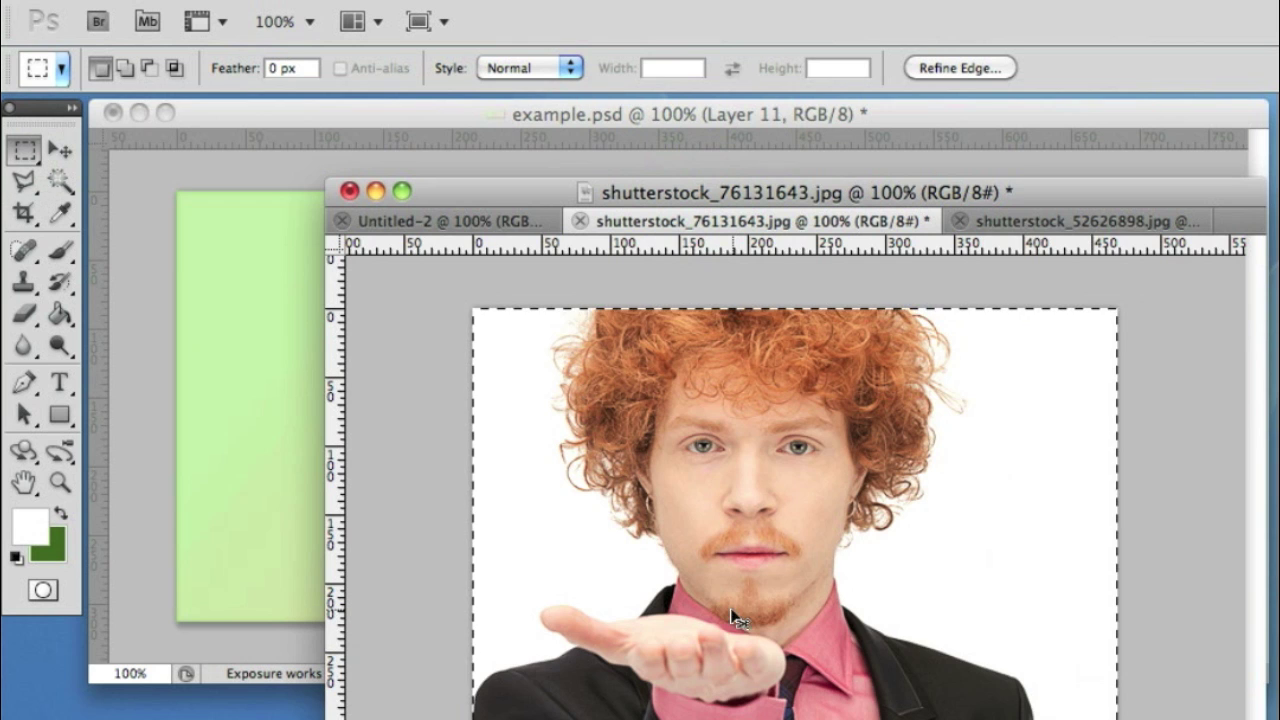
key("super+c")
left_click(288, 394)
key("super+v")
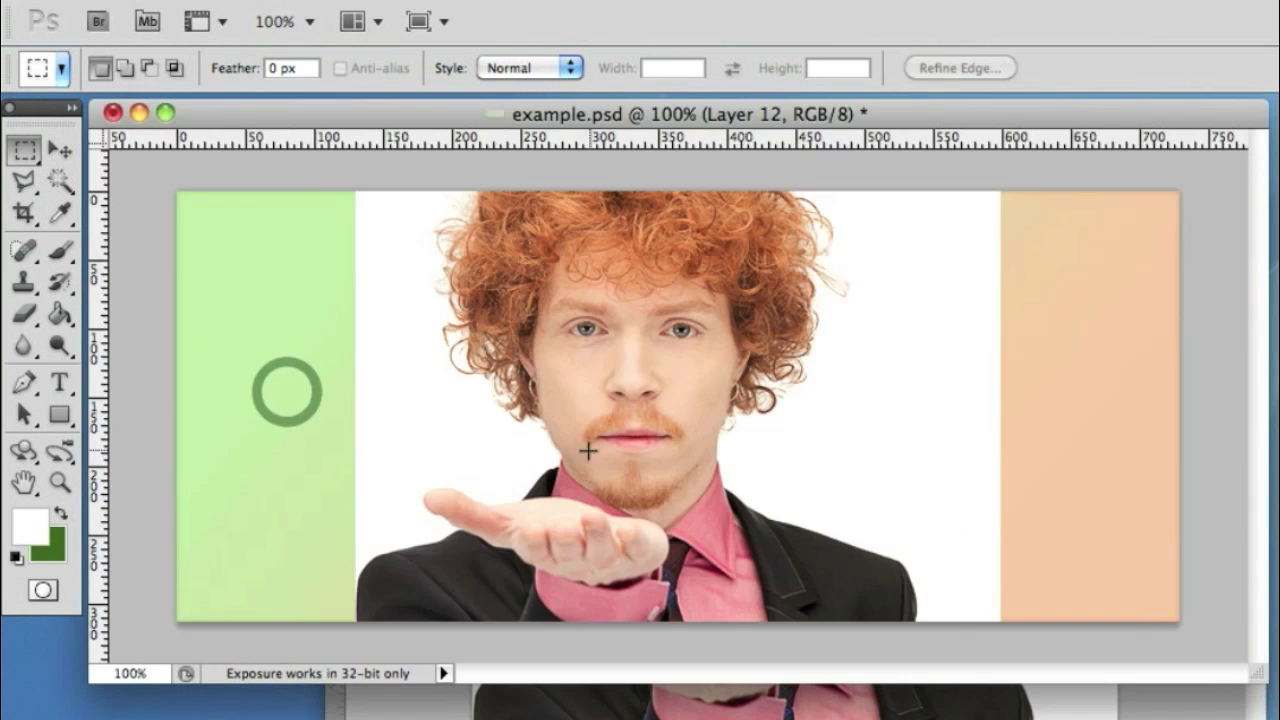
left_click(50, 150)
left_click_drag(566, 442, 790, 453)
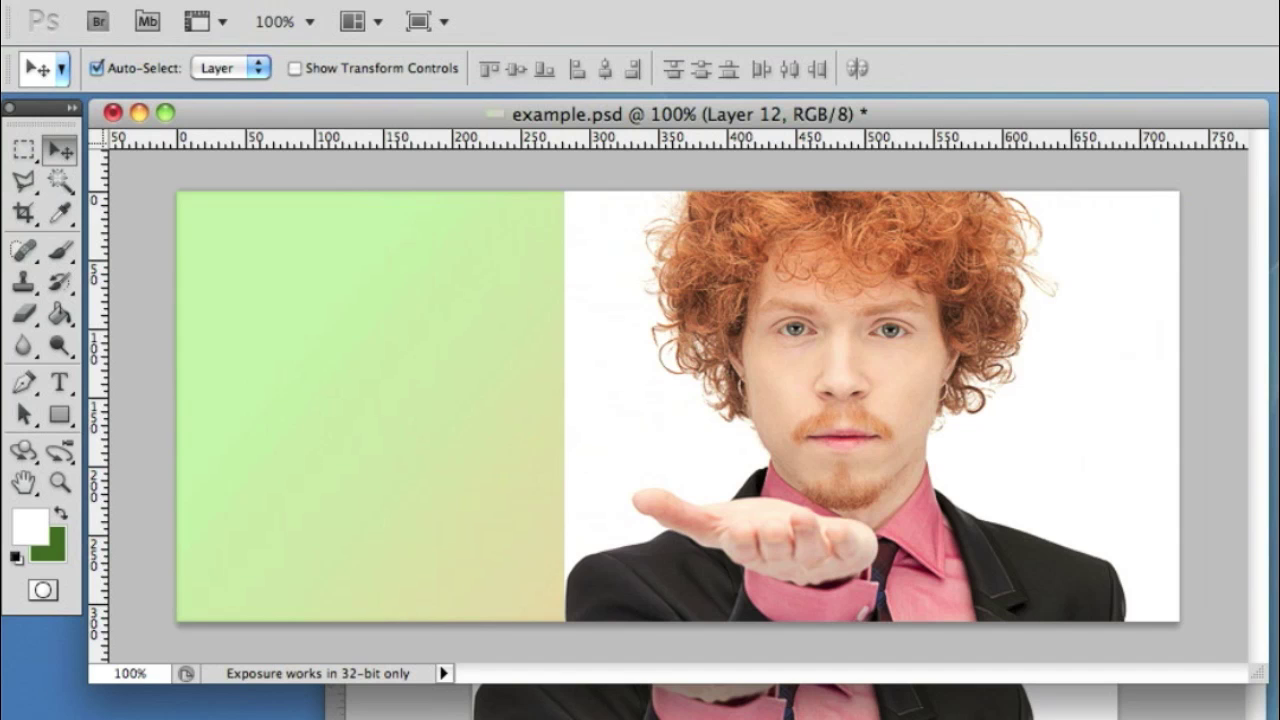
Try Multiply and other blend modes on the man's photo layer
key("shift+alt+m")
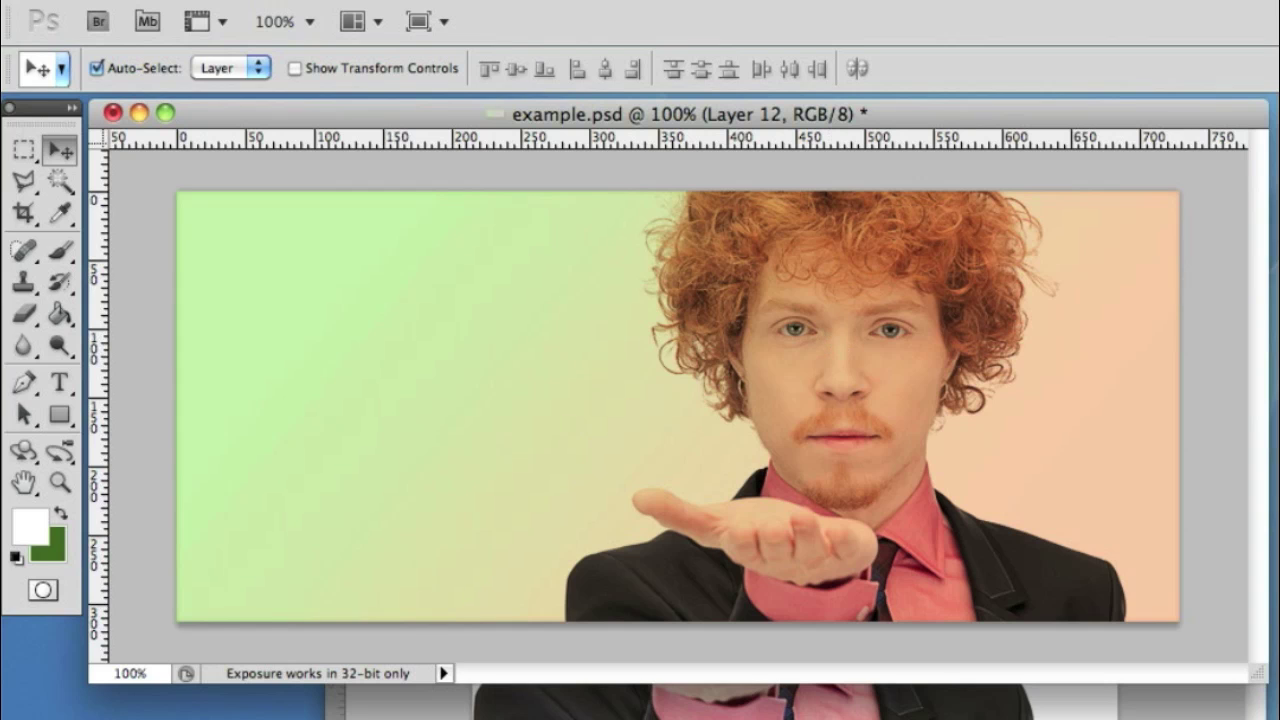
key("shift+alt+k")
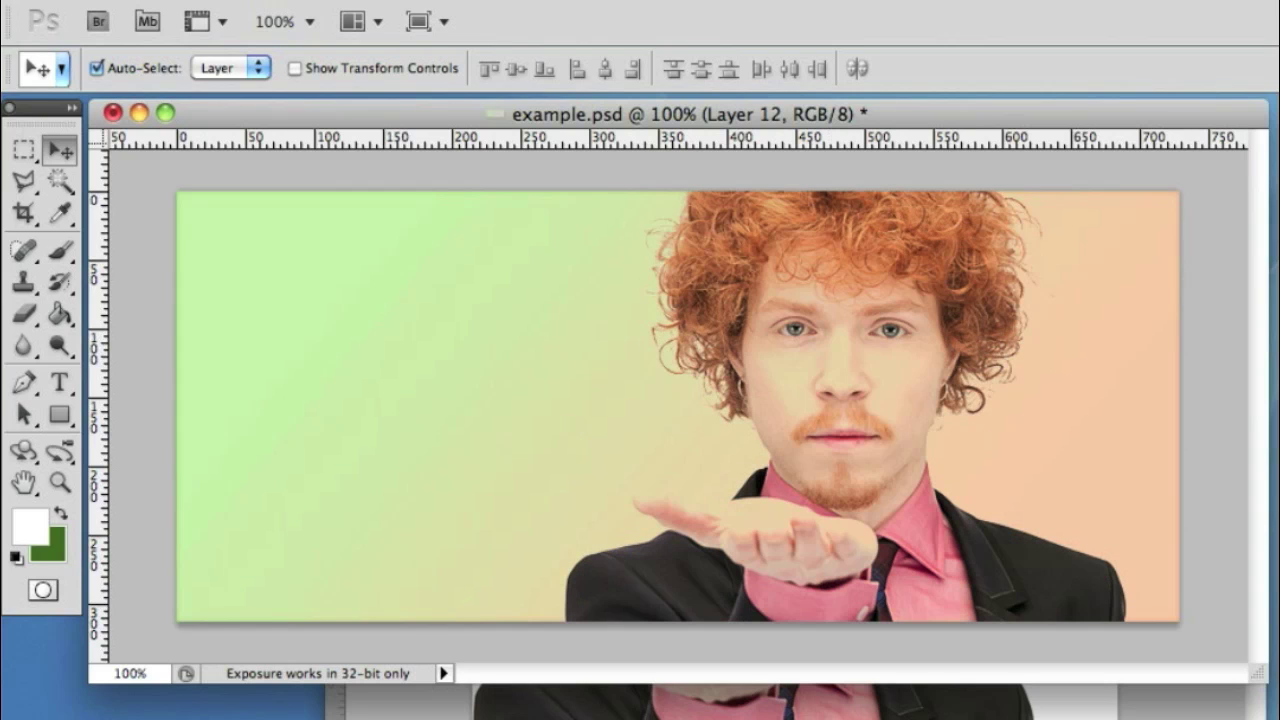
key("shift+alt+b")
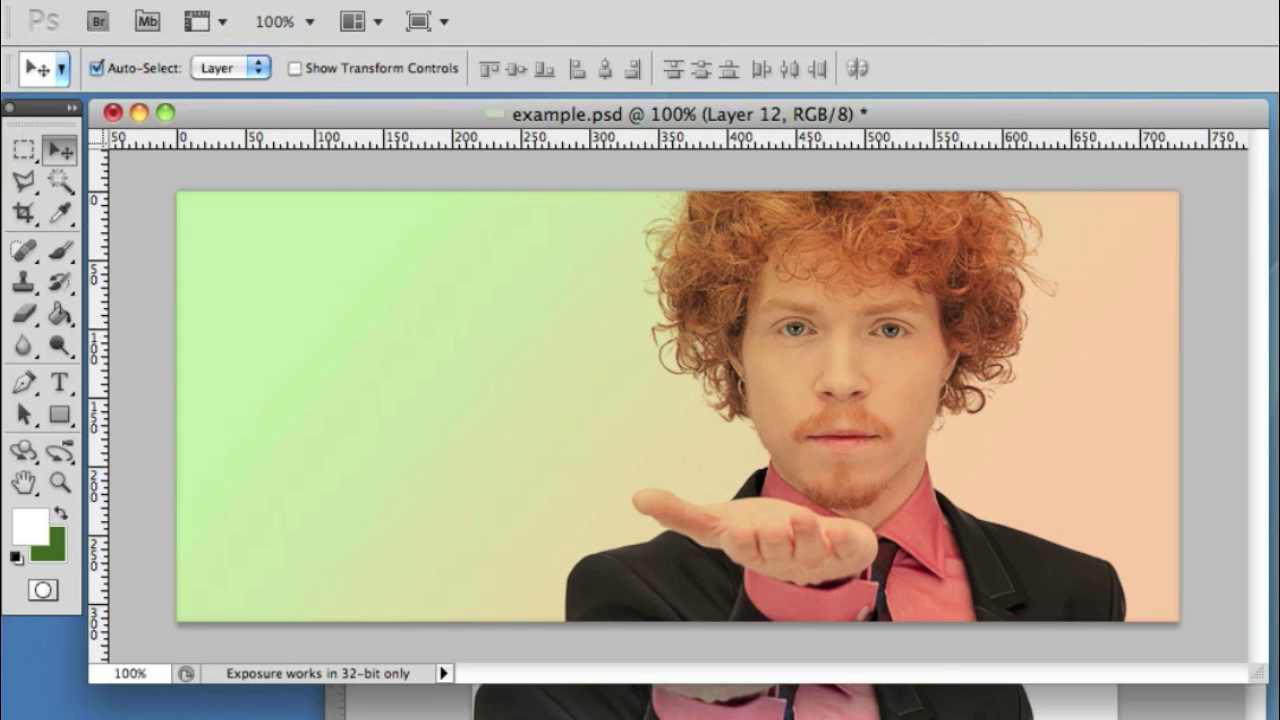
Add a new Layer 13 above Layer 11
mouse_move(1274, 220)
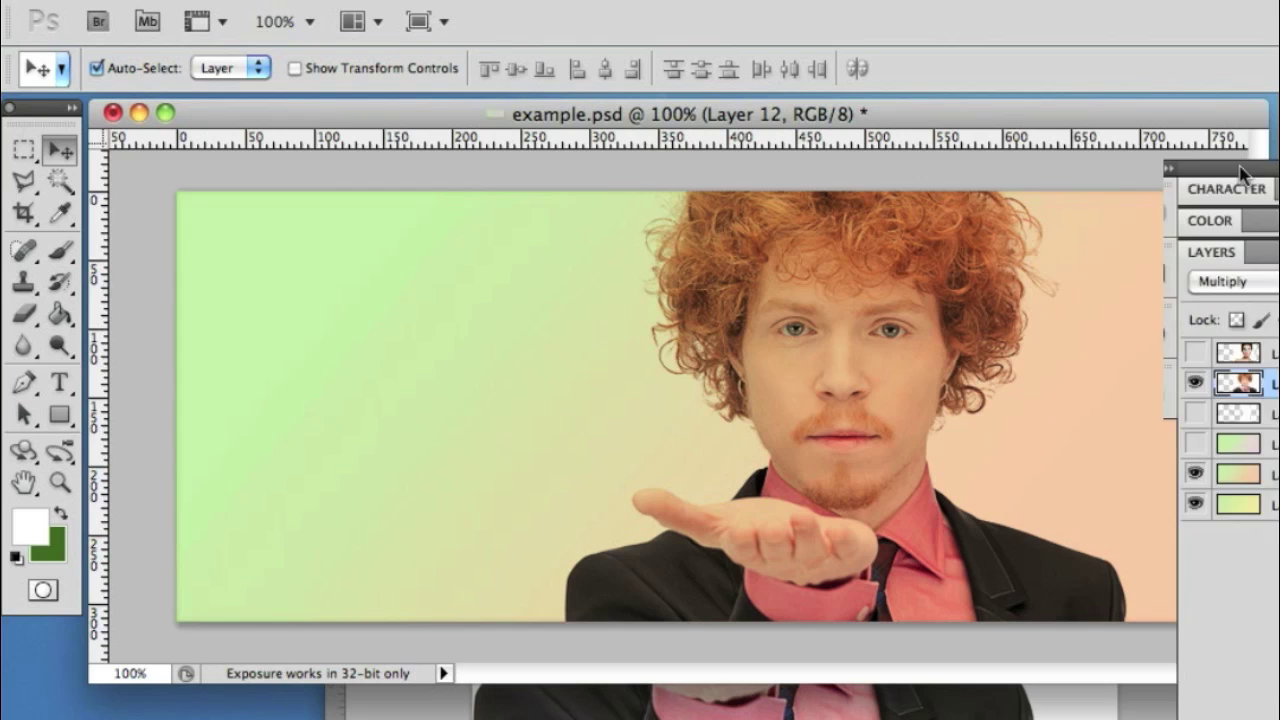
left_click(1104, 430)
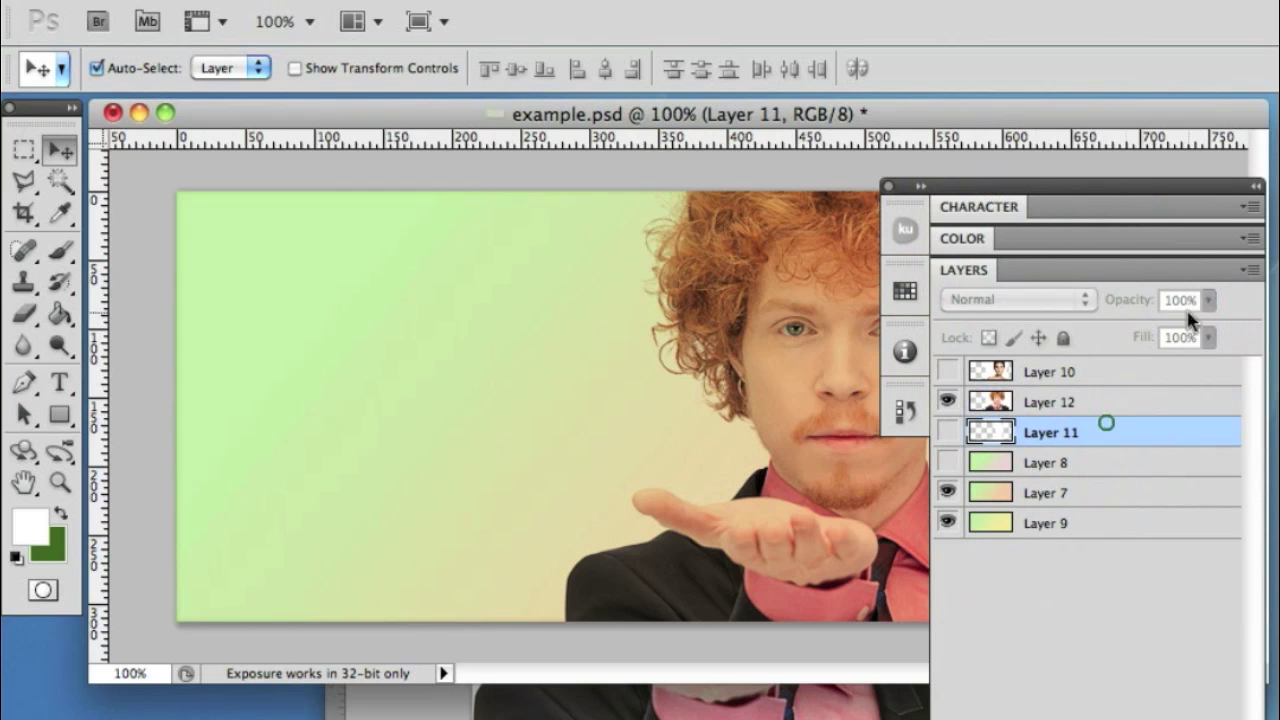
left_click(1245, 270)
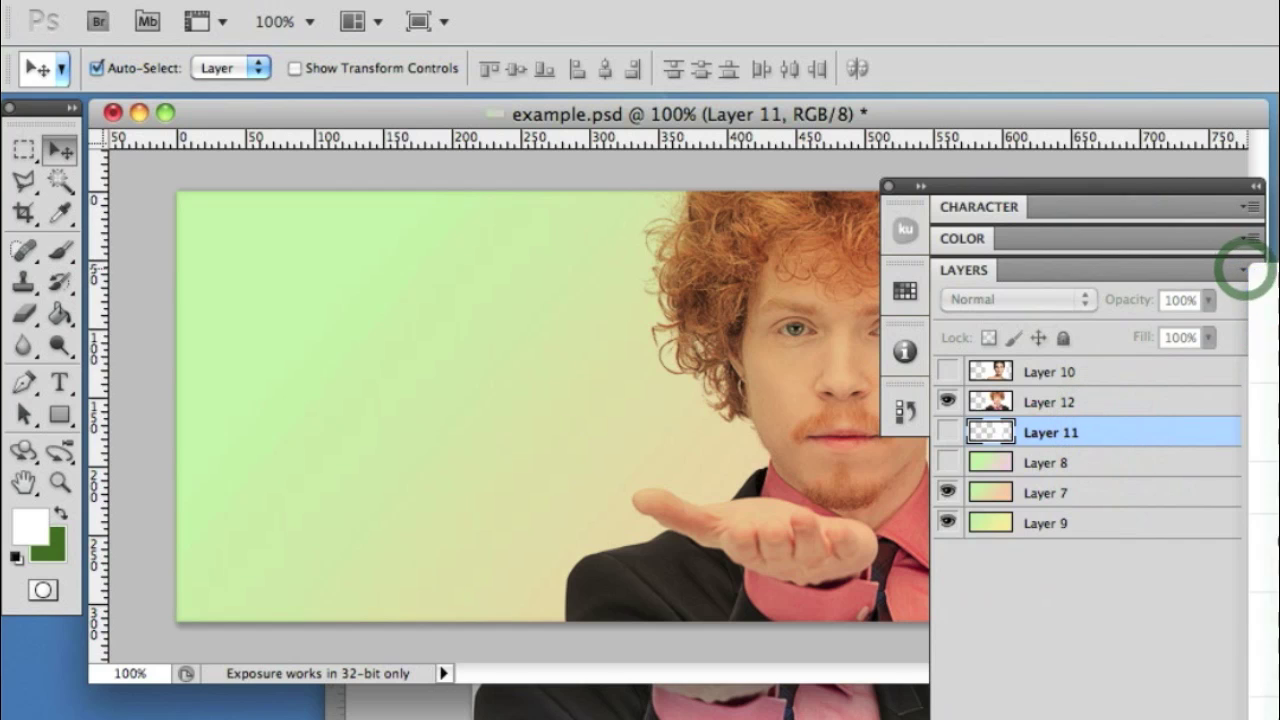
left_click(1262, 308)
key("Return")
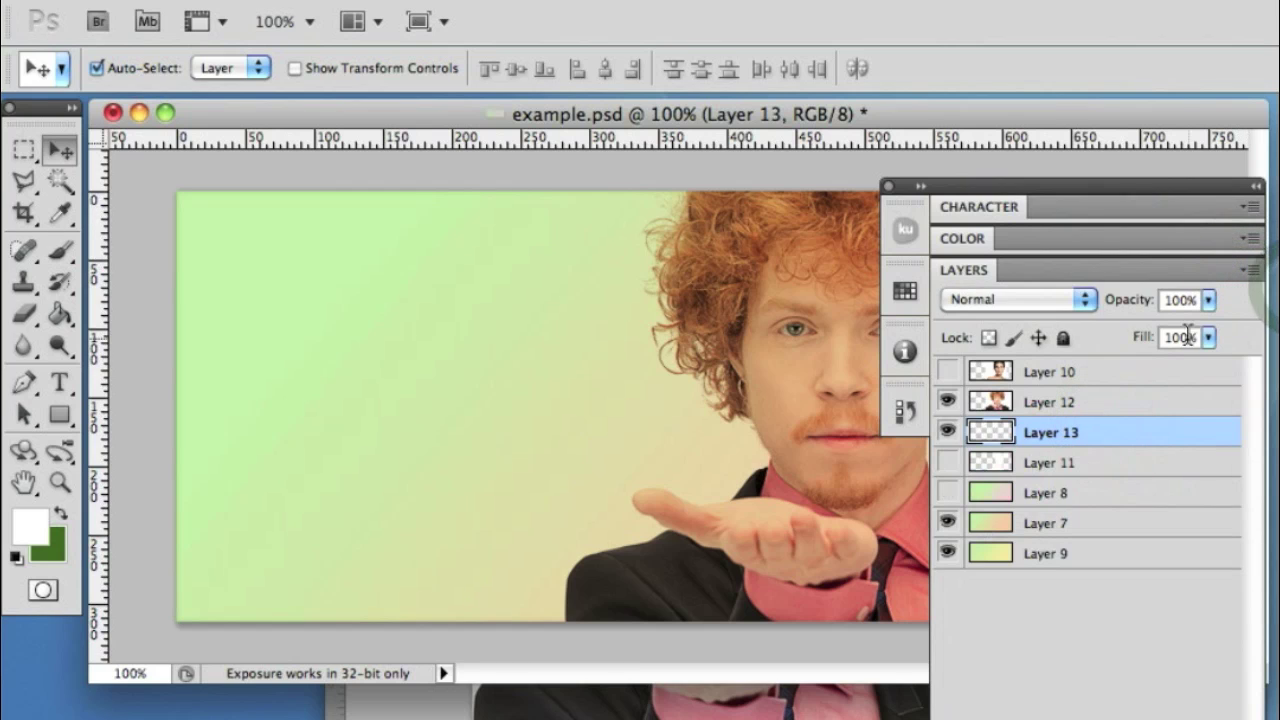
left_click(1023, 190)
Paint soft white over the man's nose and, with a smaller brush, his palm
left_click(58, 250)
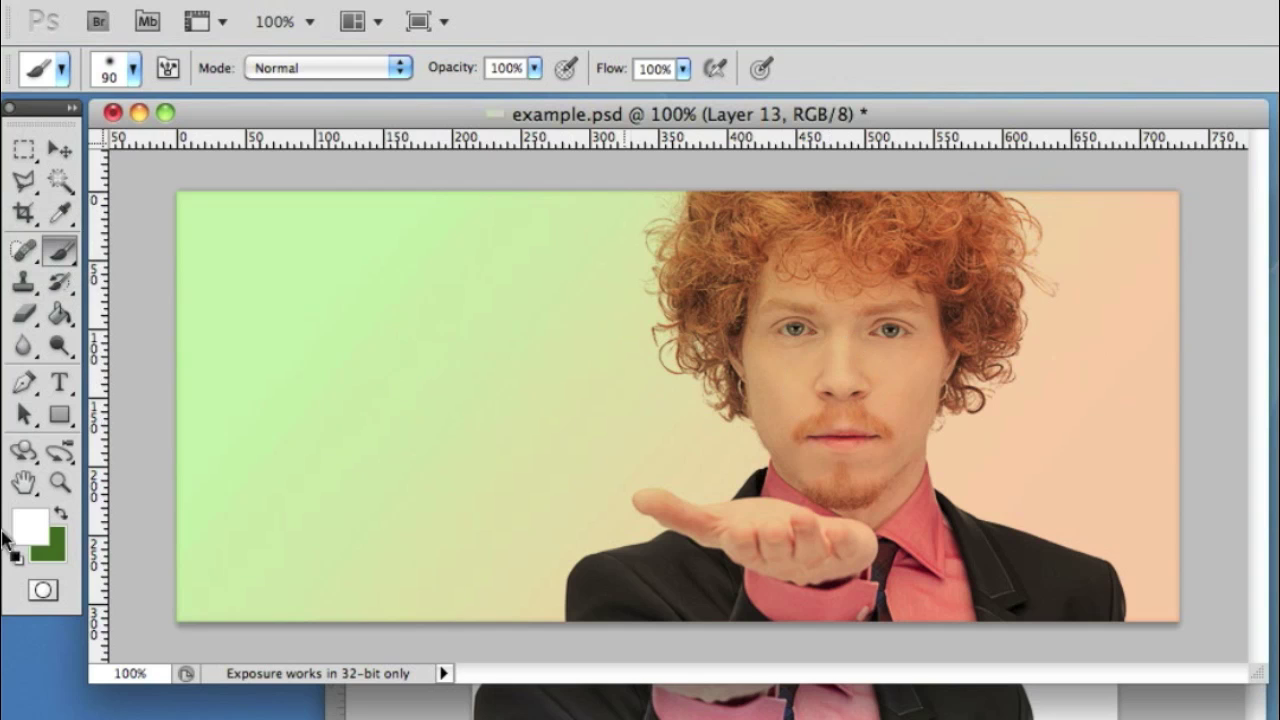
left_click(828, 348)
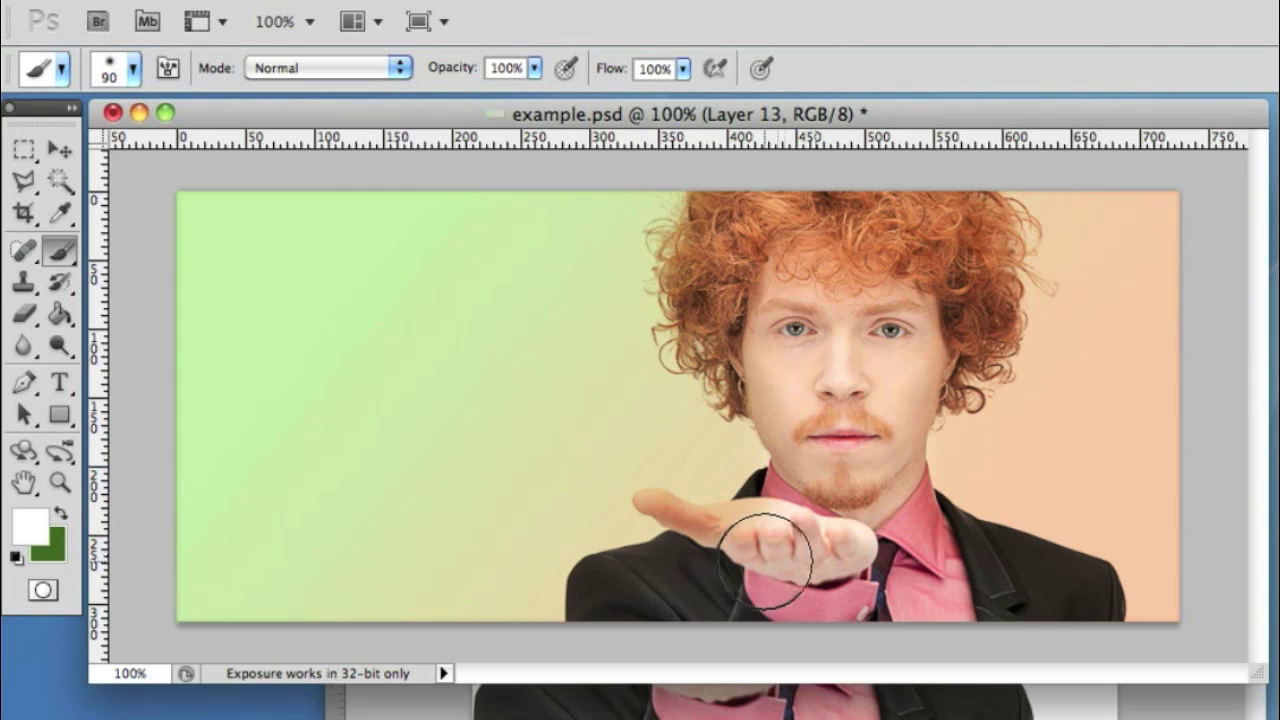
key("bracketleft")
key("bracketleft")
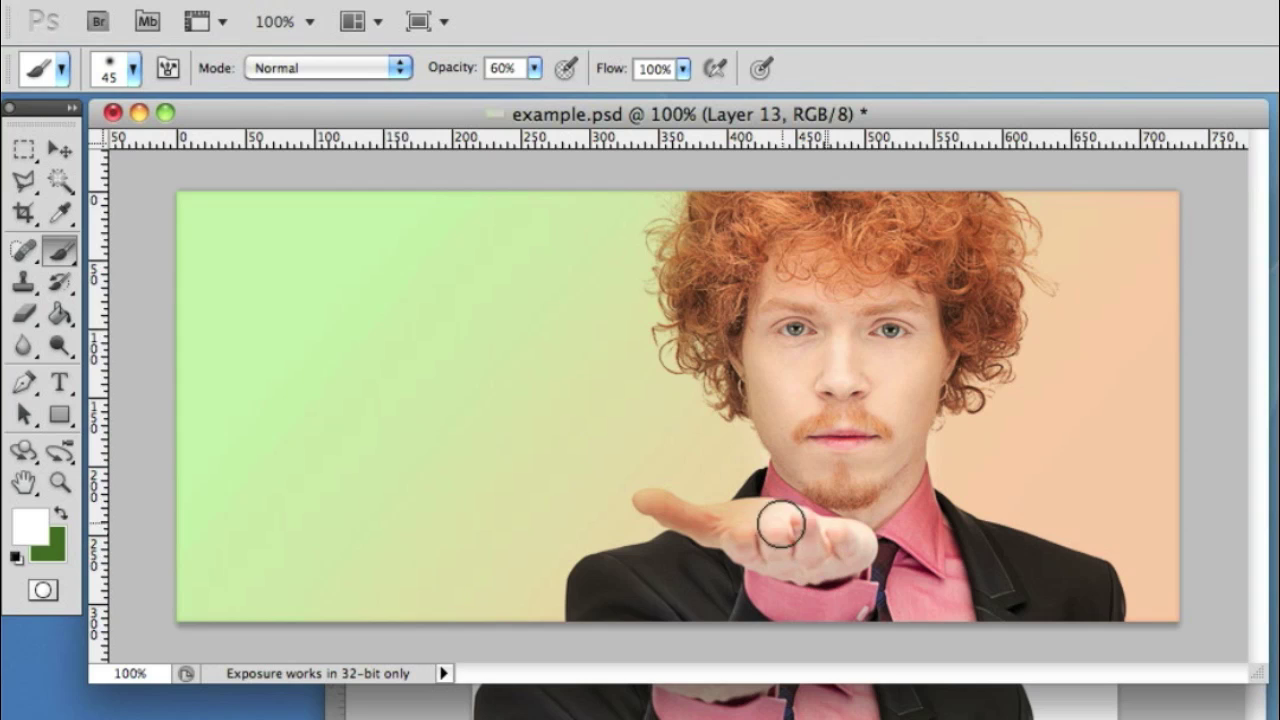
mouse_move(743, 535)
left_mouse_down()
mouse_move(766, 520)
mouse_move(700, 540)
left_mouse_up()
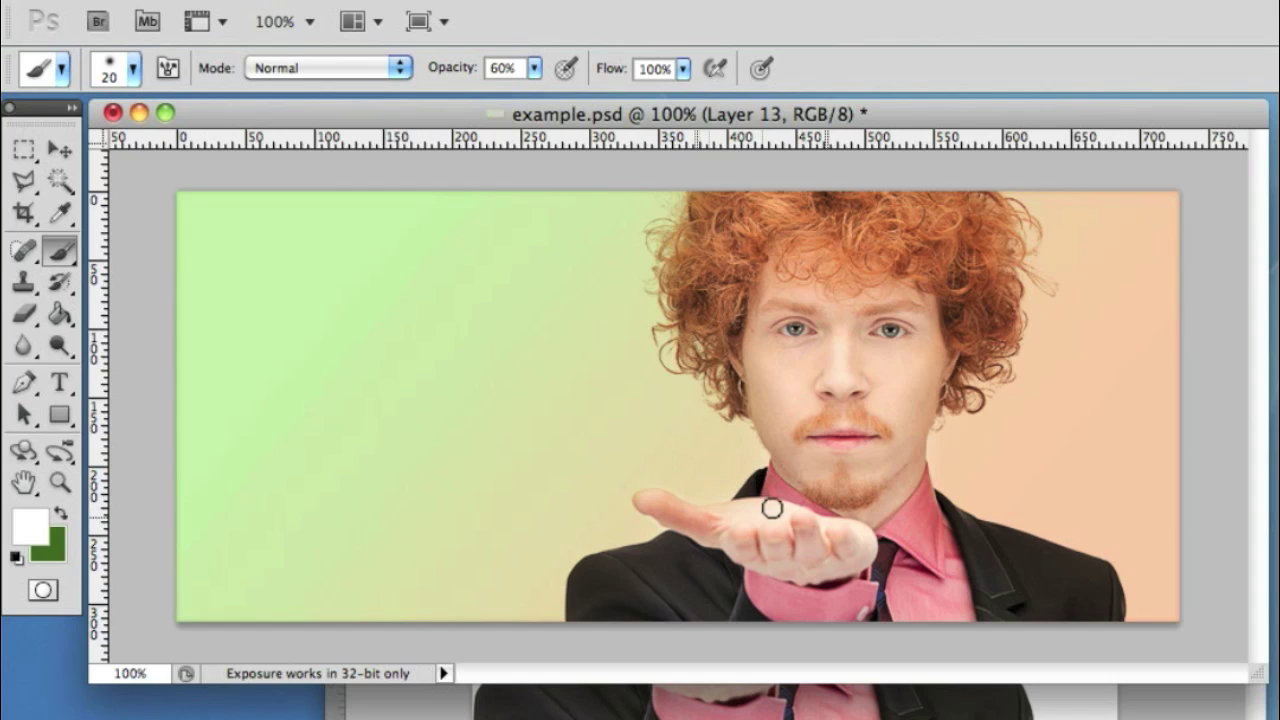
left_click(59, 150)
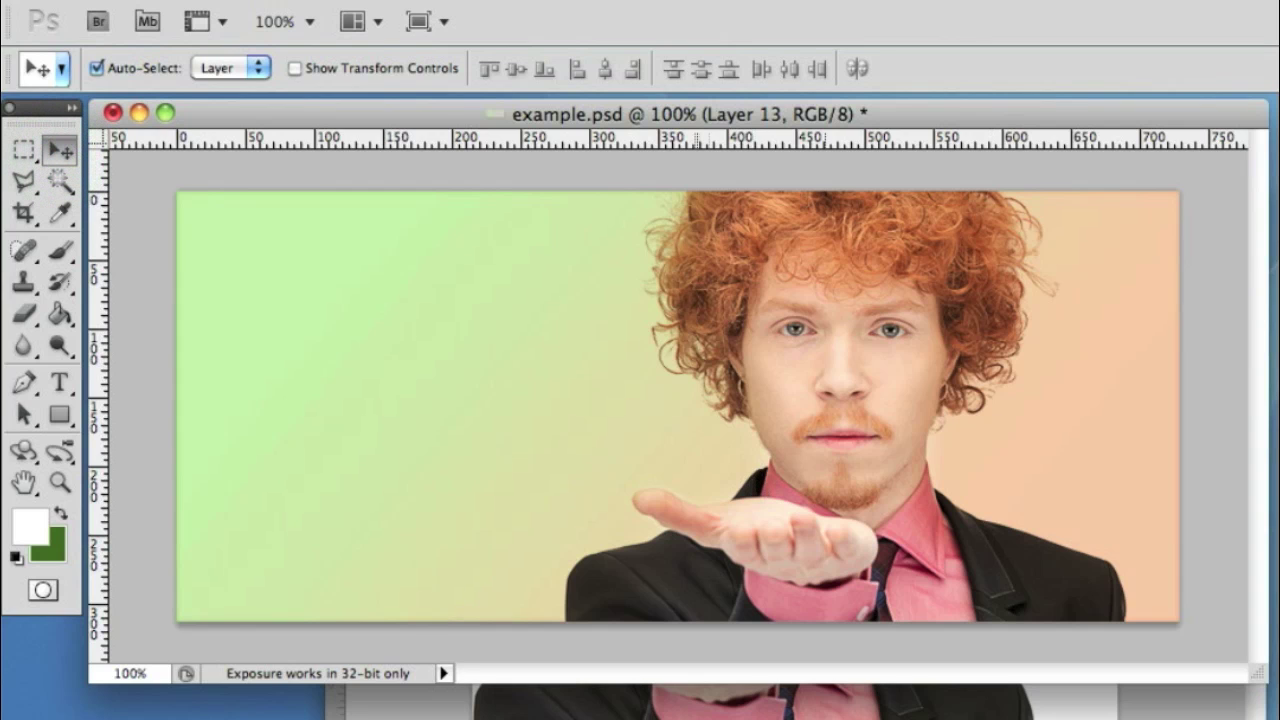
Toggle Layer 13 on and off to compare the man's highlights, leave it visible, and hide the panels
key("F7")
left_click_drag(214, 302, 449, 177)
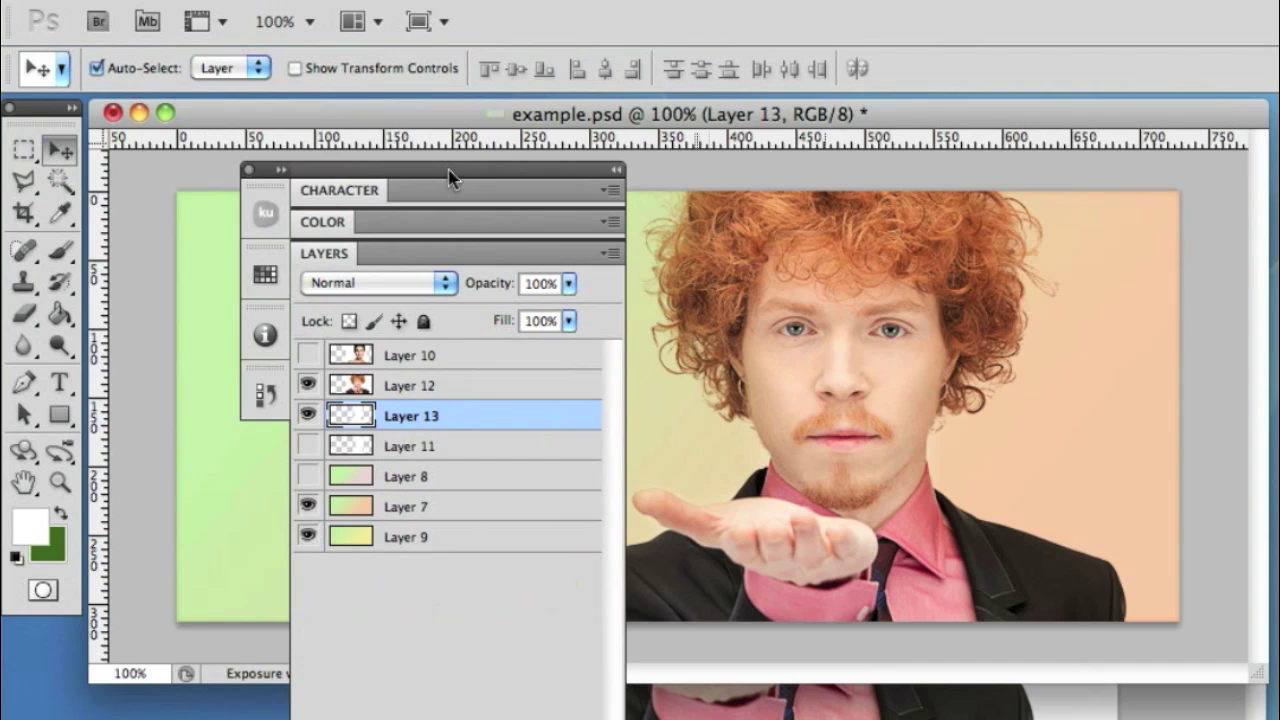
left_click(308, 414)
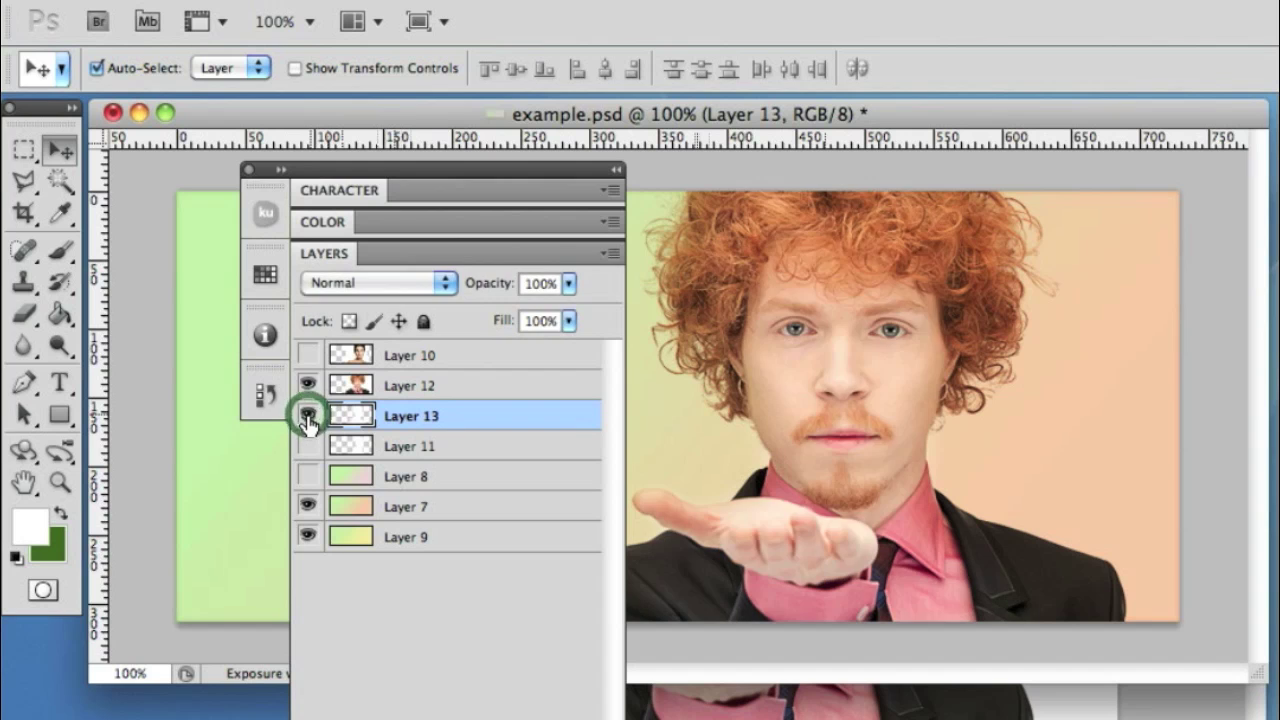
left_click(308, 414)
left_click(308, 414)
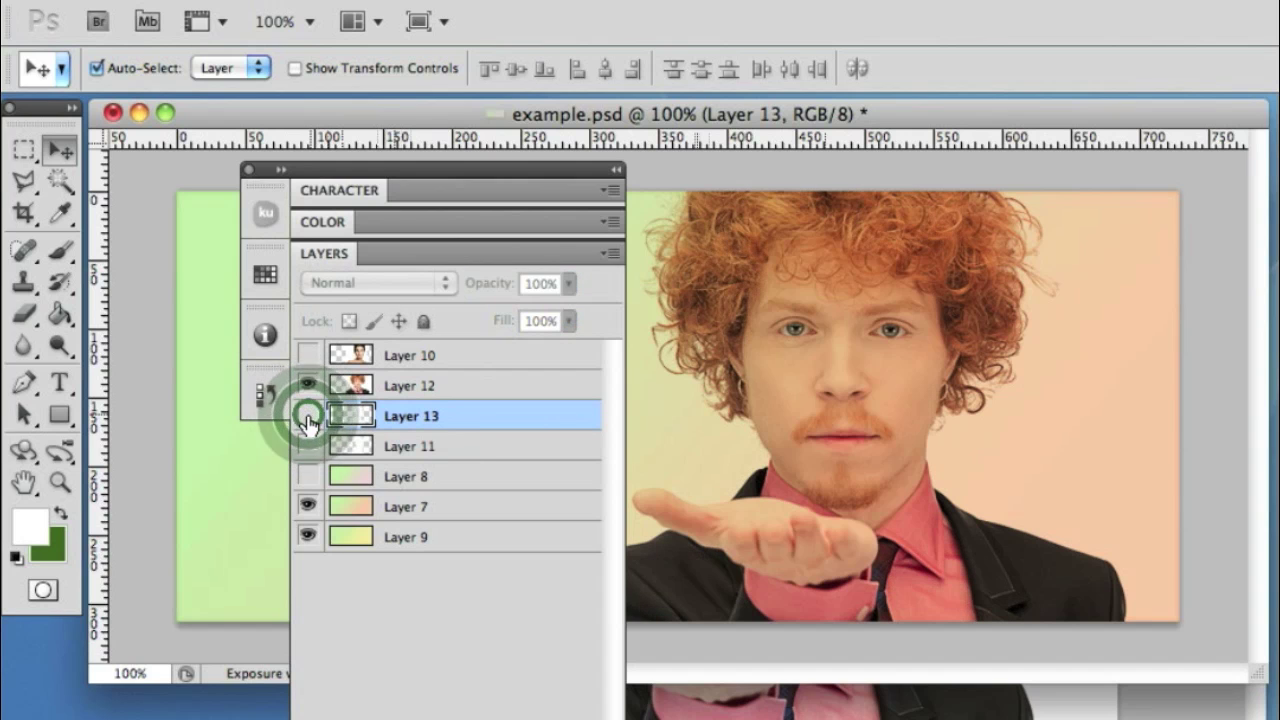
left_click(308, 414)
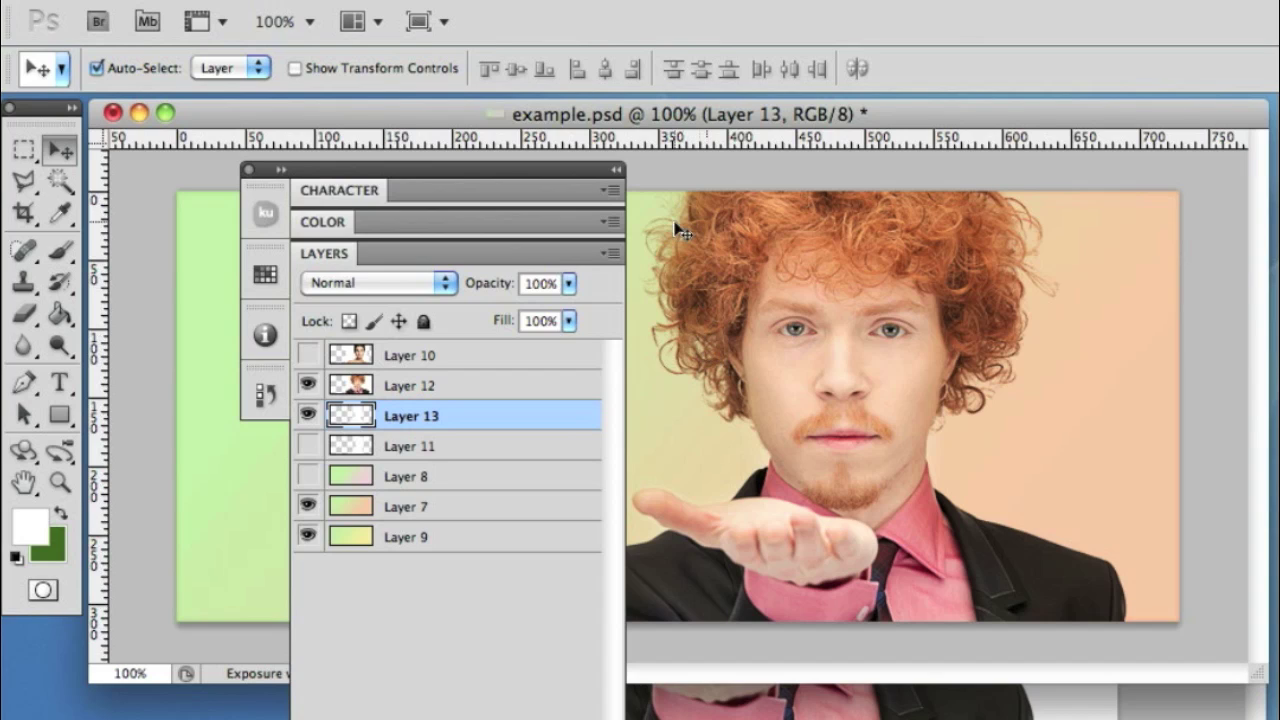
left_click(309, 415)
left_click(309, 415)
double_click(309, 415)
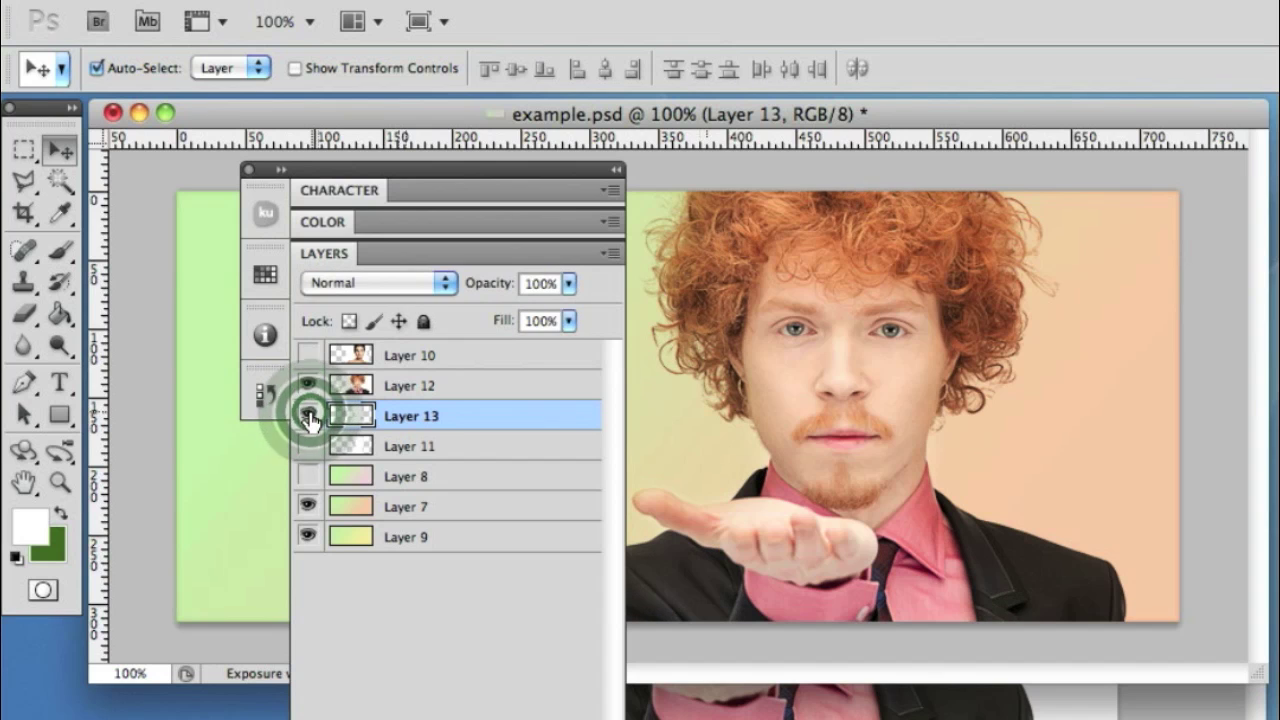
double_click(309, 415)
left_click(366, 171)
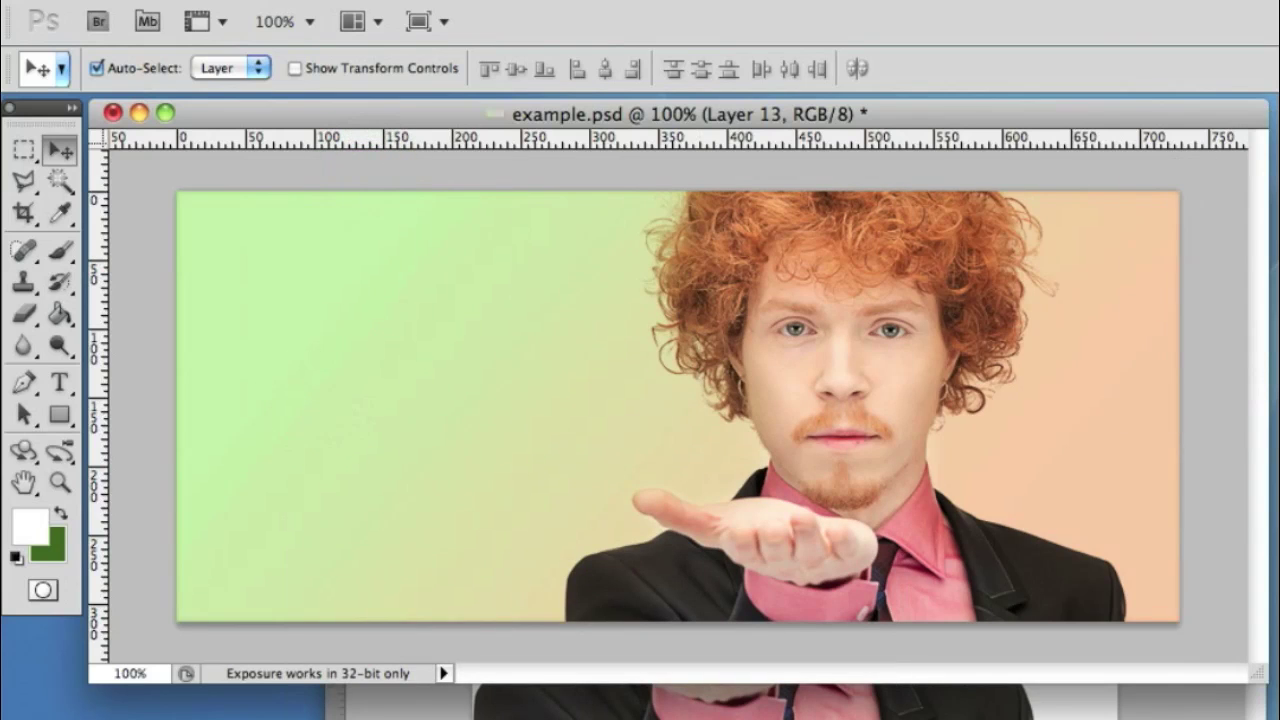
Hide the man's photo, then paste the whole teddy bear image into the banner, shifted about 175 px right
key("ctrl+alt+z")
key("ctrl+alt+z")
left_click(870, 712)
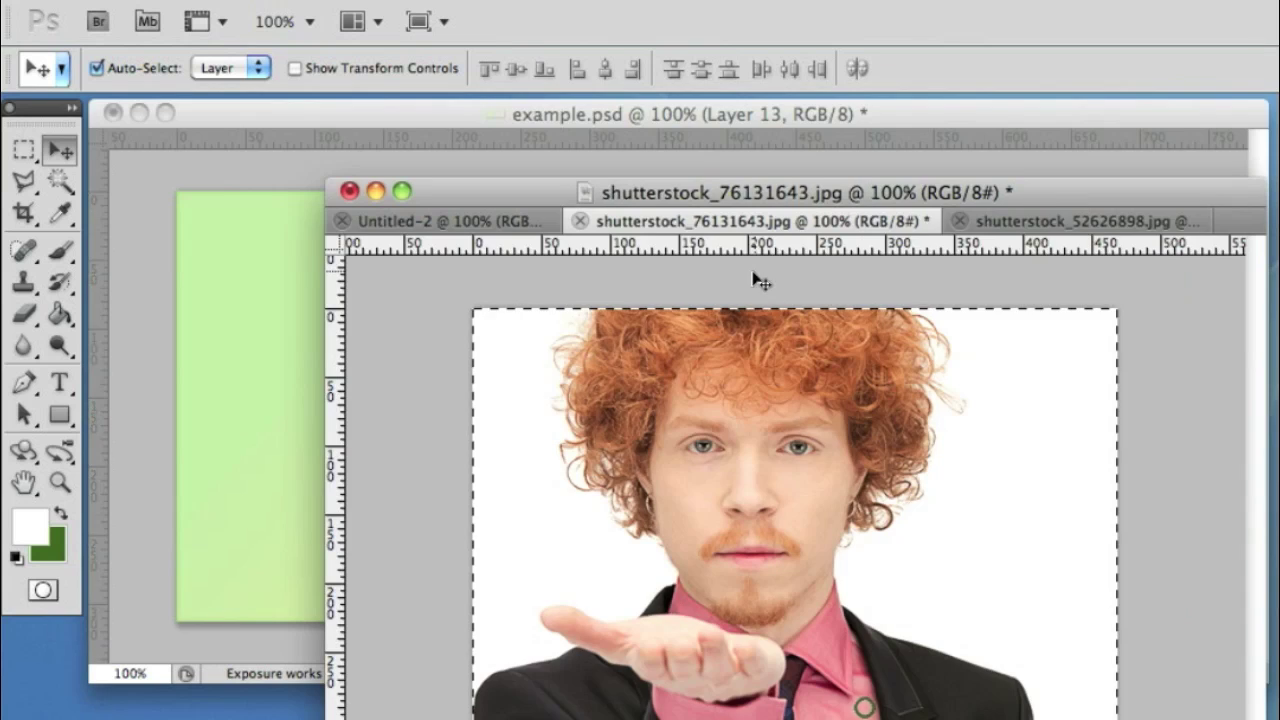
left_click(1057, 220)
key("ctrl+a")
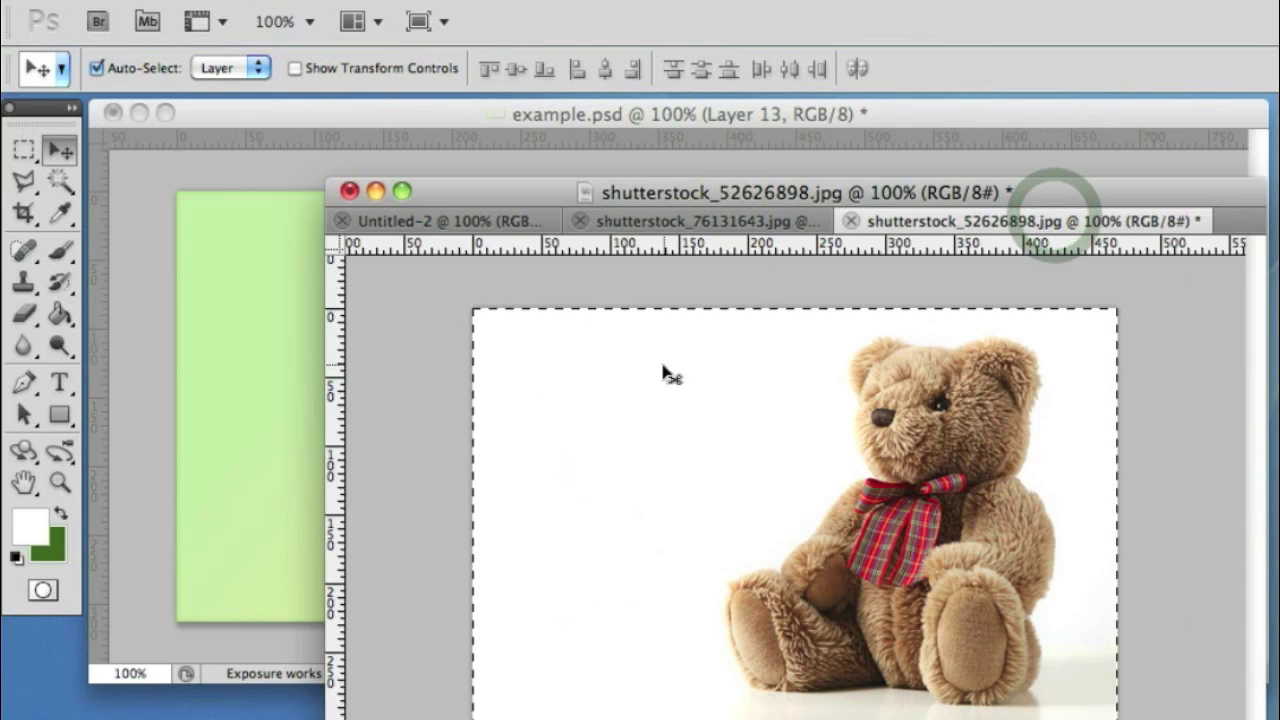
left_click(262, 380)
key("ctrl+v")
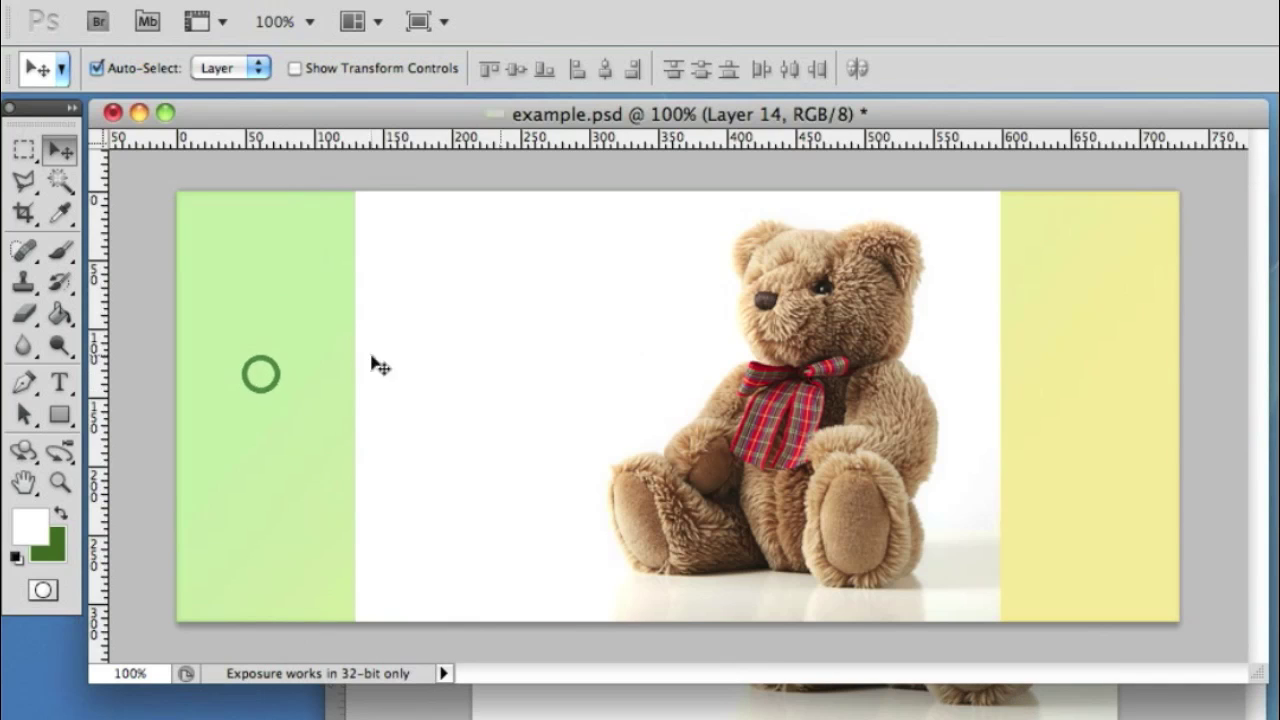
left_click(56, 148)
left_click_drag(747, 415, 921, 427)
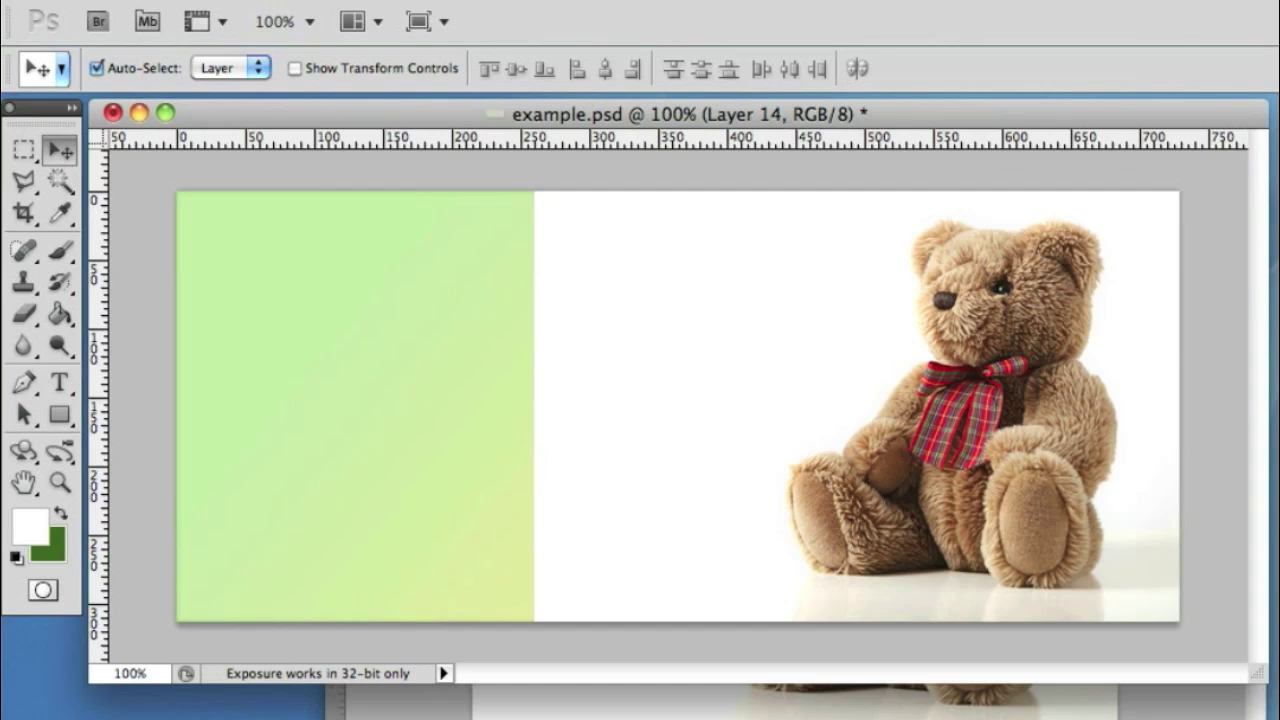
Set the teddy bear layer (Layer 14) blend mode to Multiply
key("F7")
left_click_drag(846, 250, 590, 250)
left_click(581, 273)
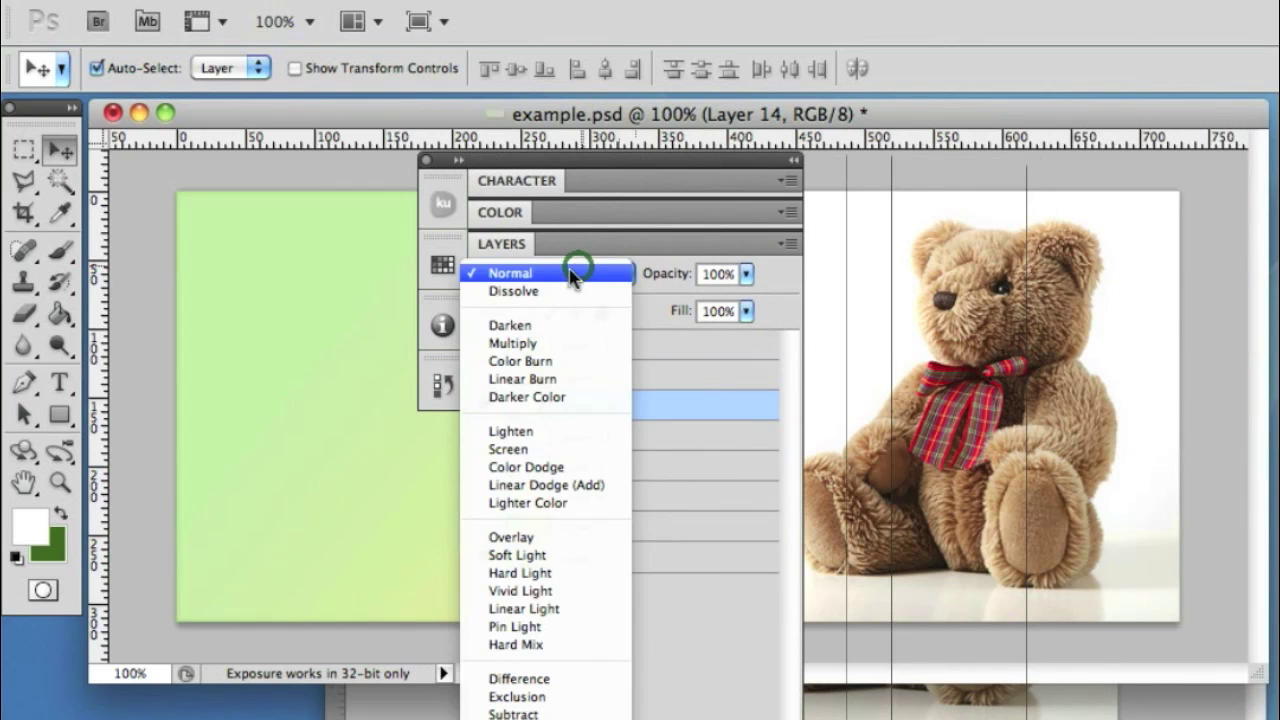
left_click(540, 346)
key("F7")
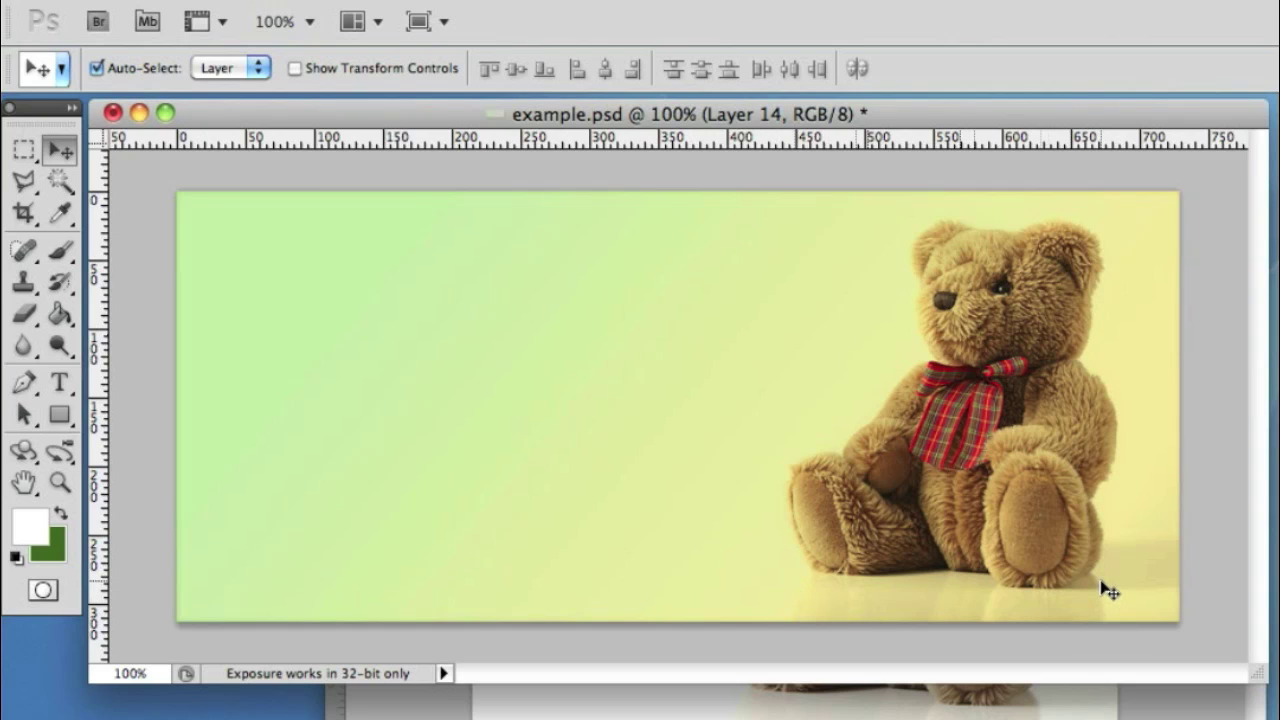
Make and clear a couple of rectangular selections at the banner's bottom right
left_click(25, 150)
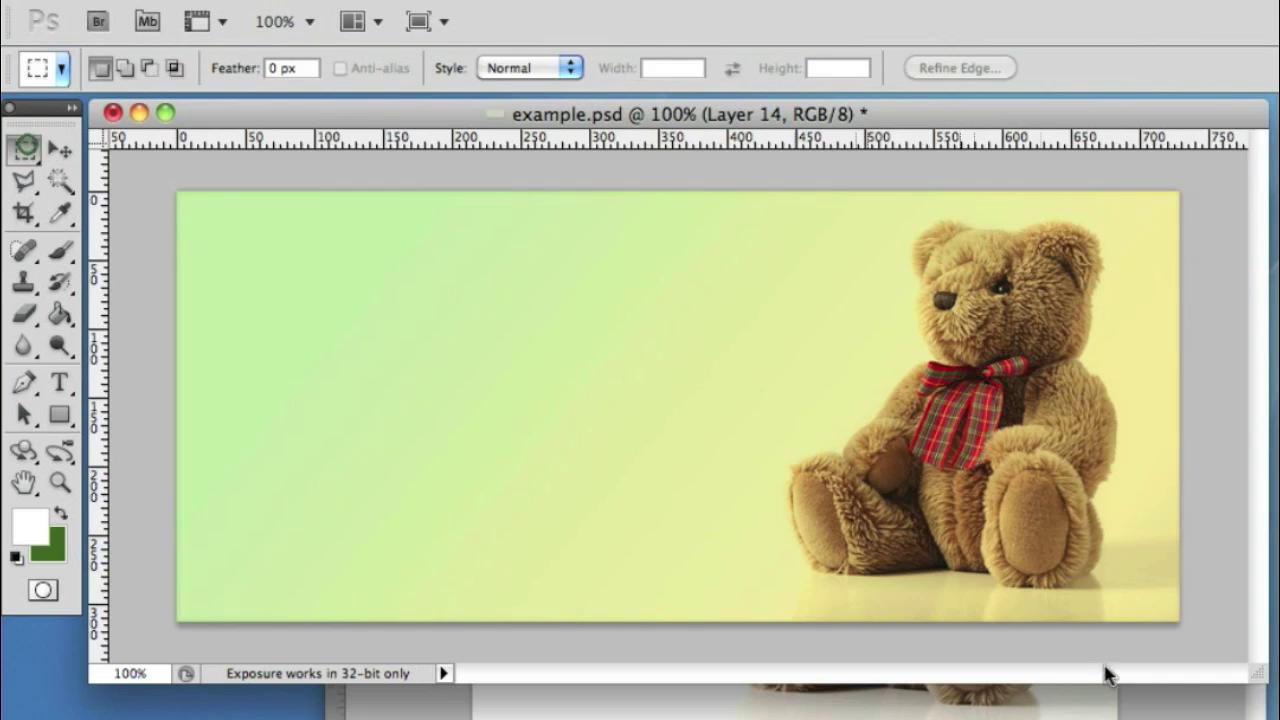
left_click_drag(1091, 515, 1180, 614)
left_click(777, 569)
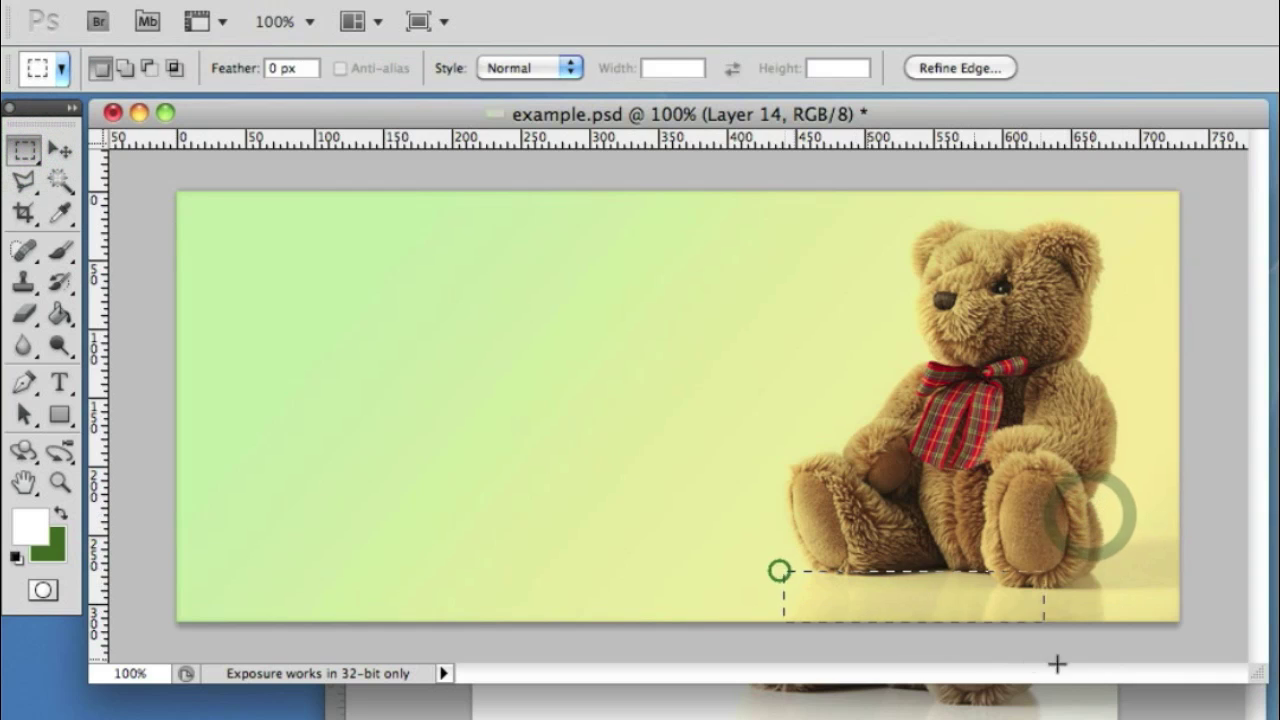
left_click_drag(1101, 525, 1180, 612)
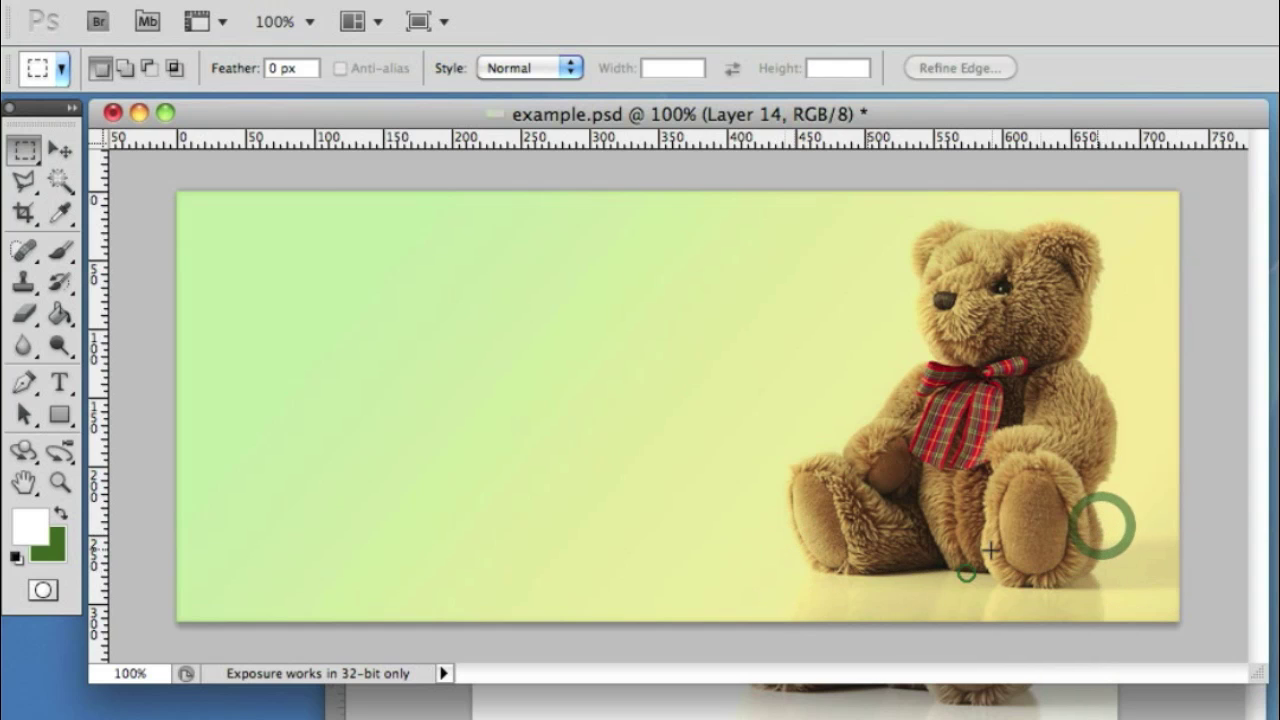
left_click(963, 566)
left_click(52, 140)
Add a new Layer 15 above Layer 13
key("F7")
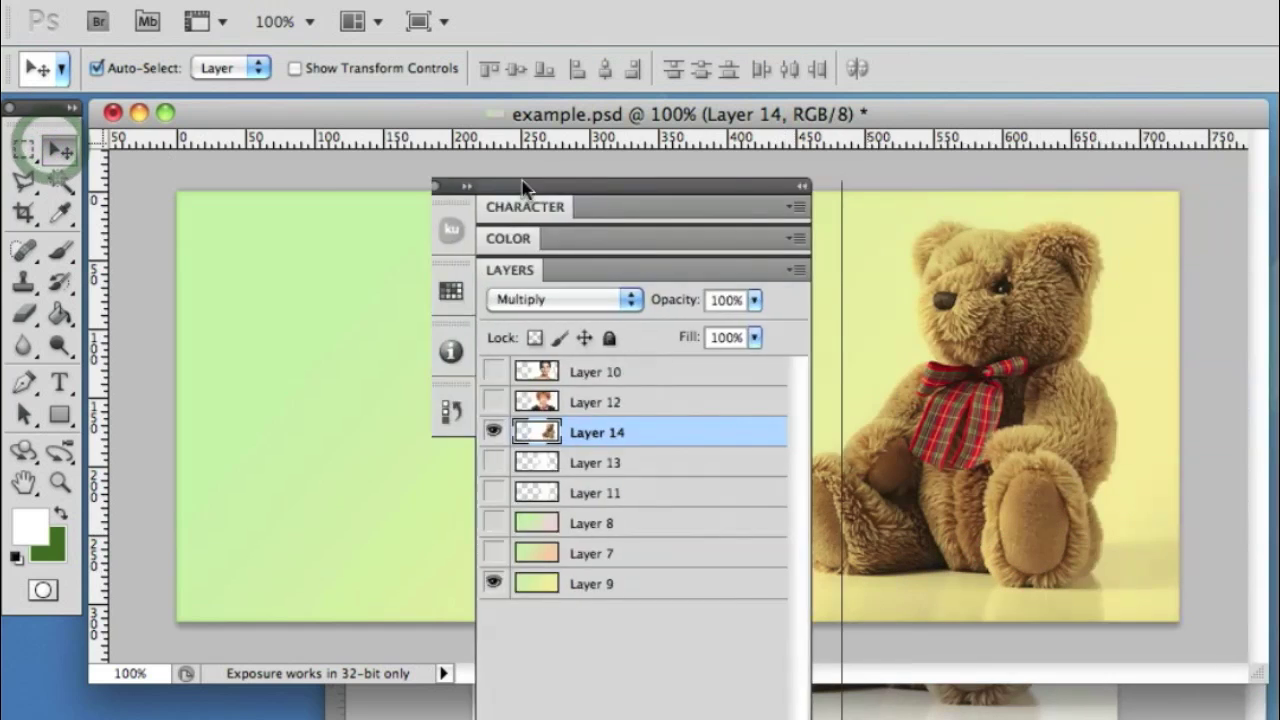
left_click(578, 456)
left_click(768, 270)
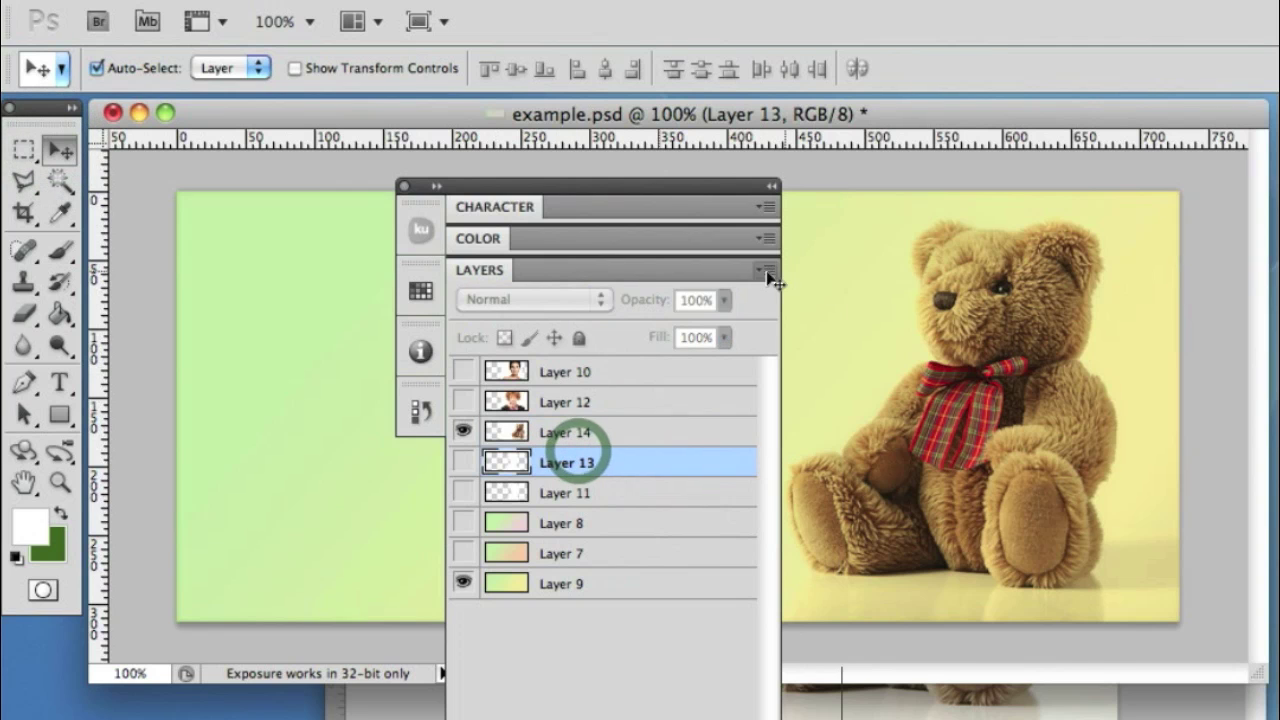
left_click(797, 283)
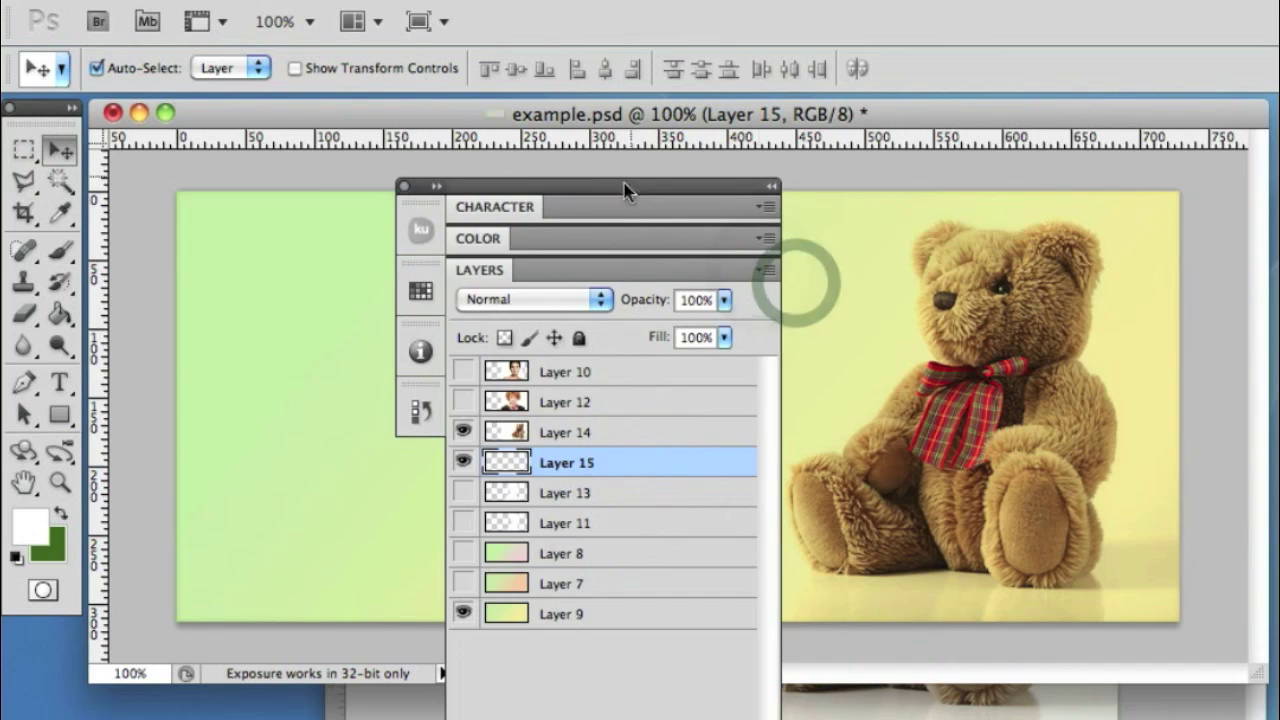
key("F7")
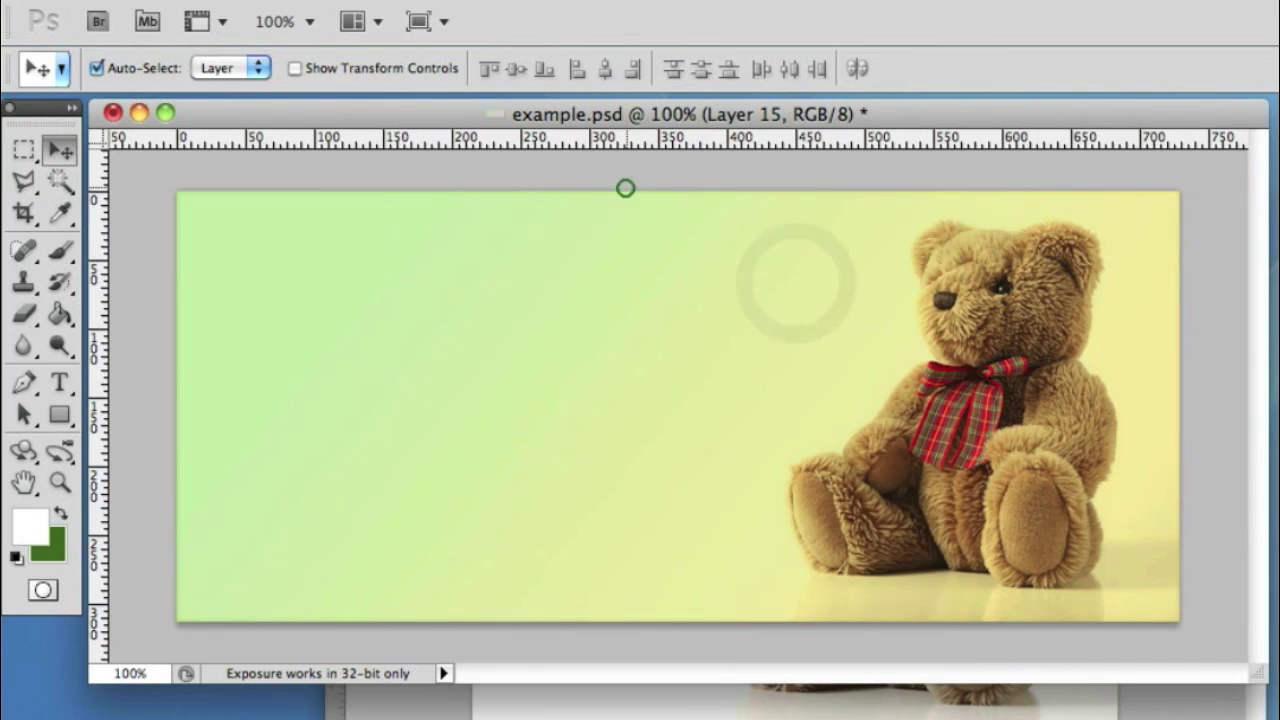
Paint white behind the bear's bow with a 100% opacity, size 90 brush, then shrink it to 40
left_click(60, 252)
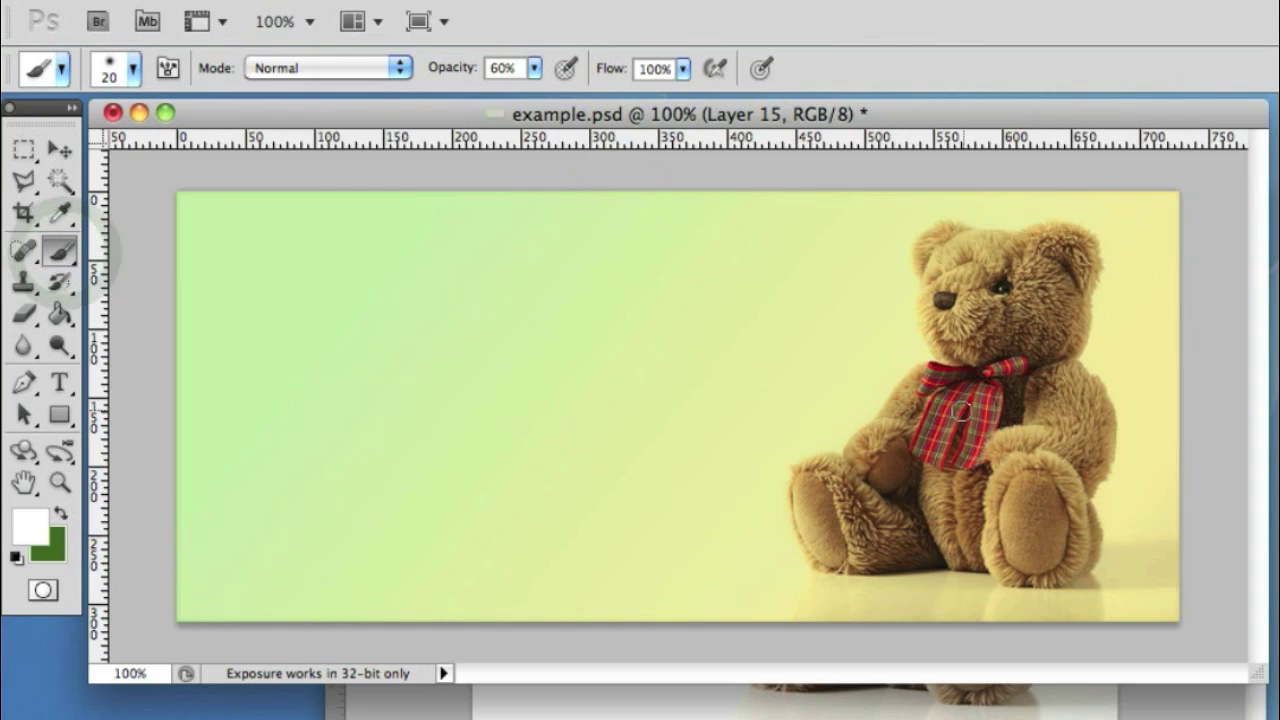
key("0")
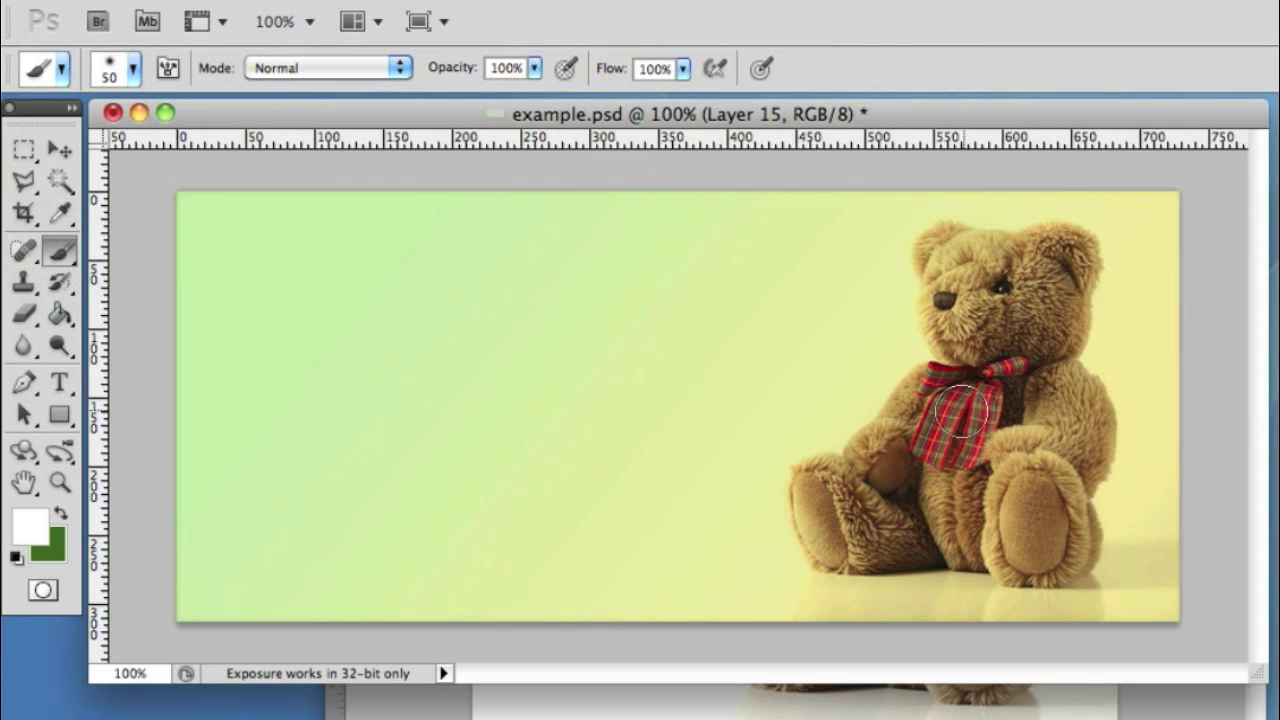
key("bracketright")
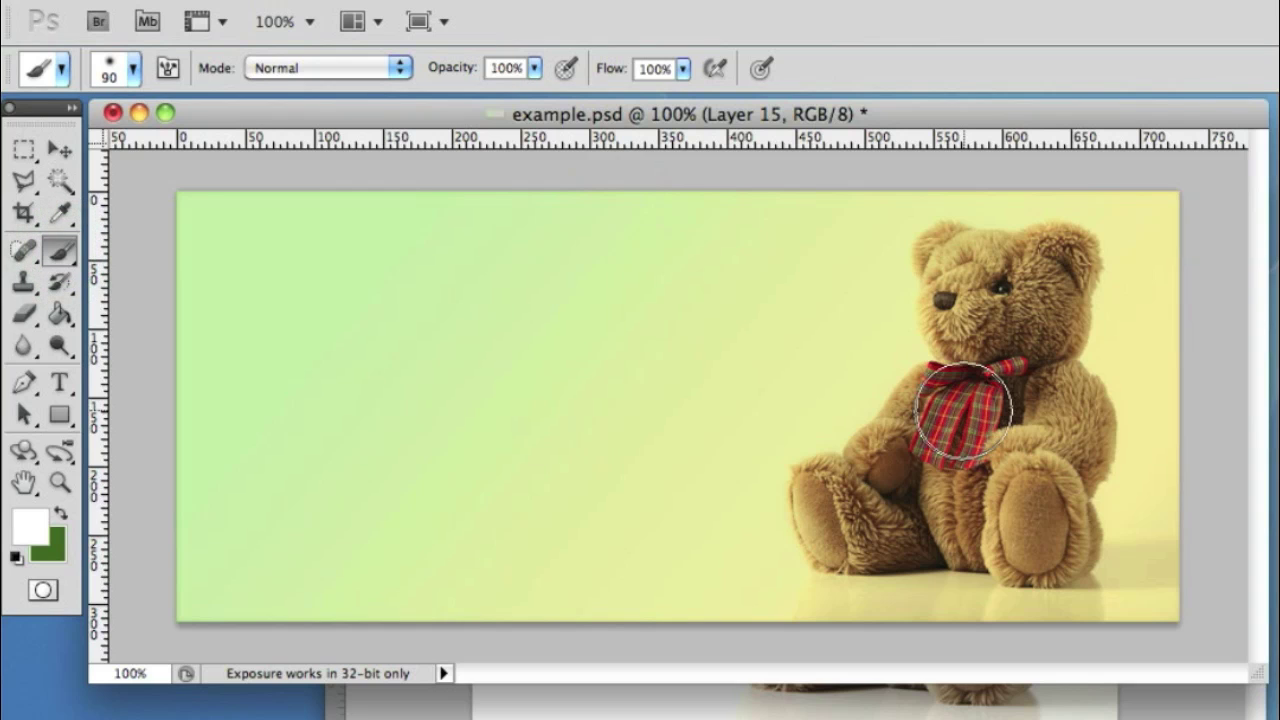
left_click(985, 455)
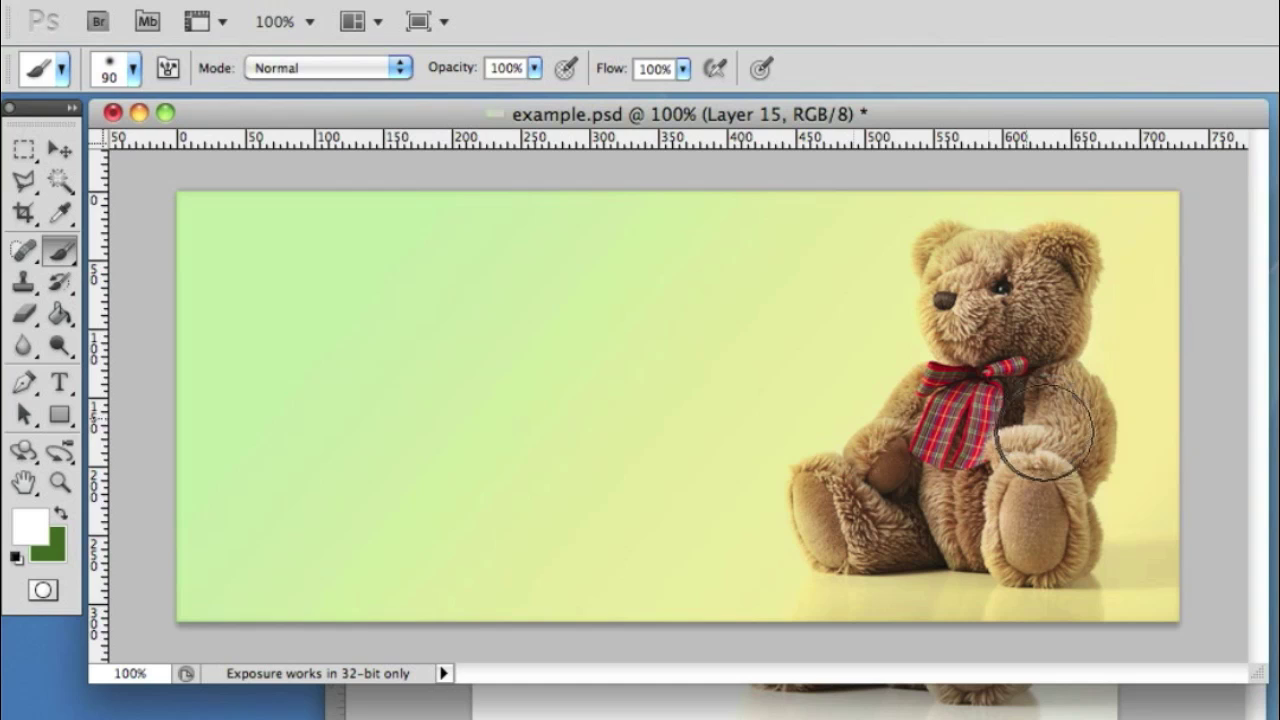
key("bracketleft")
key("bracketleft")
key("bracketleft")
key("bracketleft")
key("bracketleft")
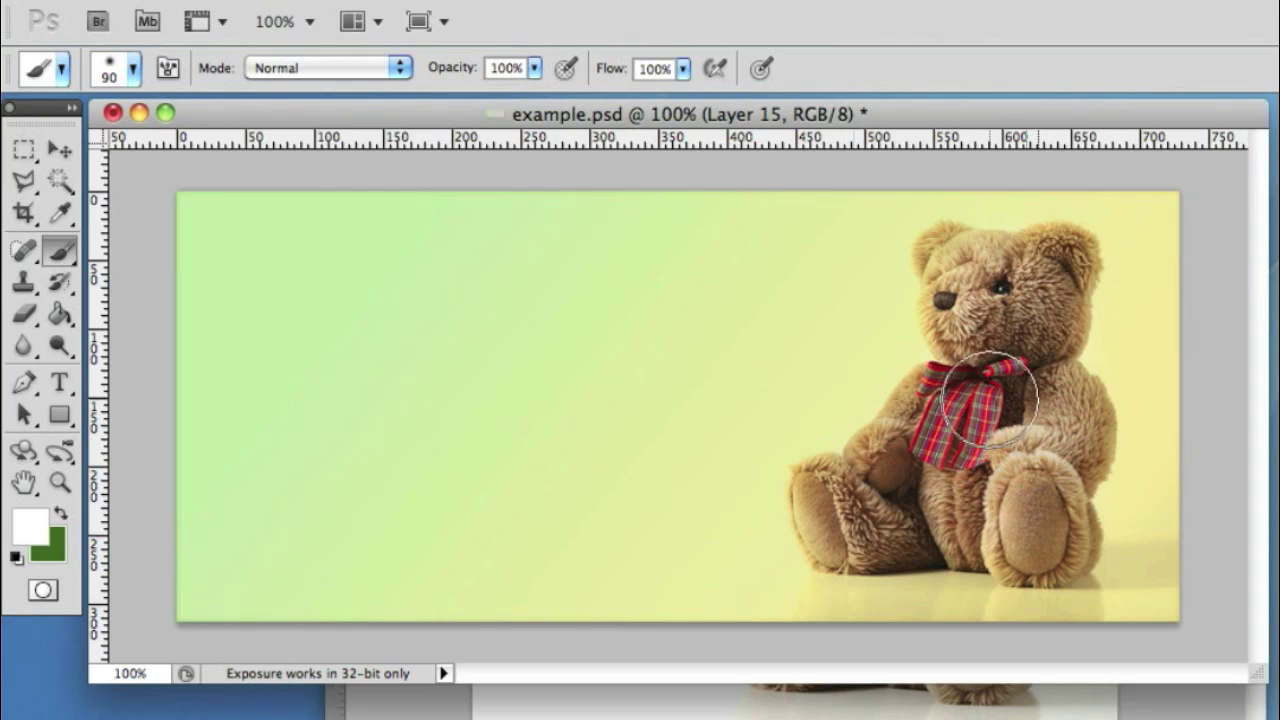
key("bracketleft")
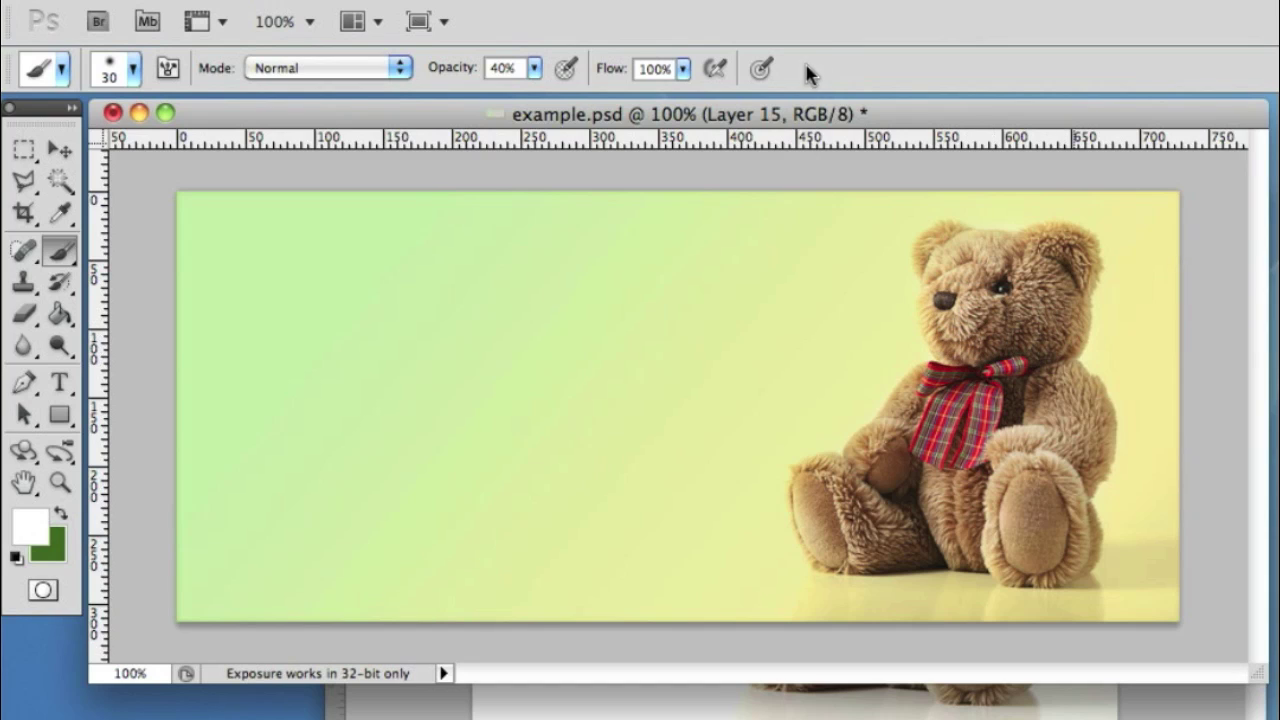
Toggle Layer 15 off and on several times to compare the bear, leaving it visible
key("F7")
left_click_drag(581, 224, 428, 140)
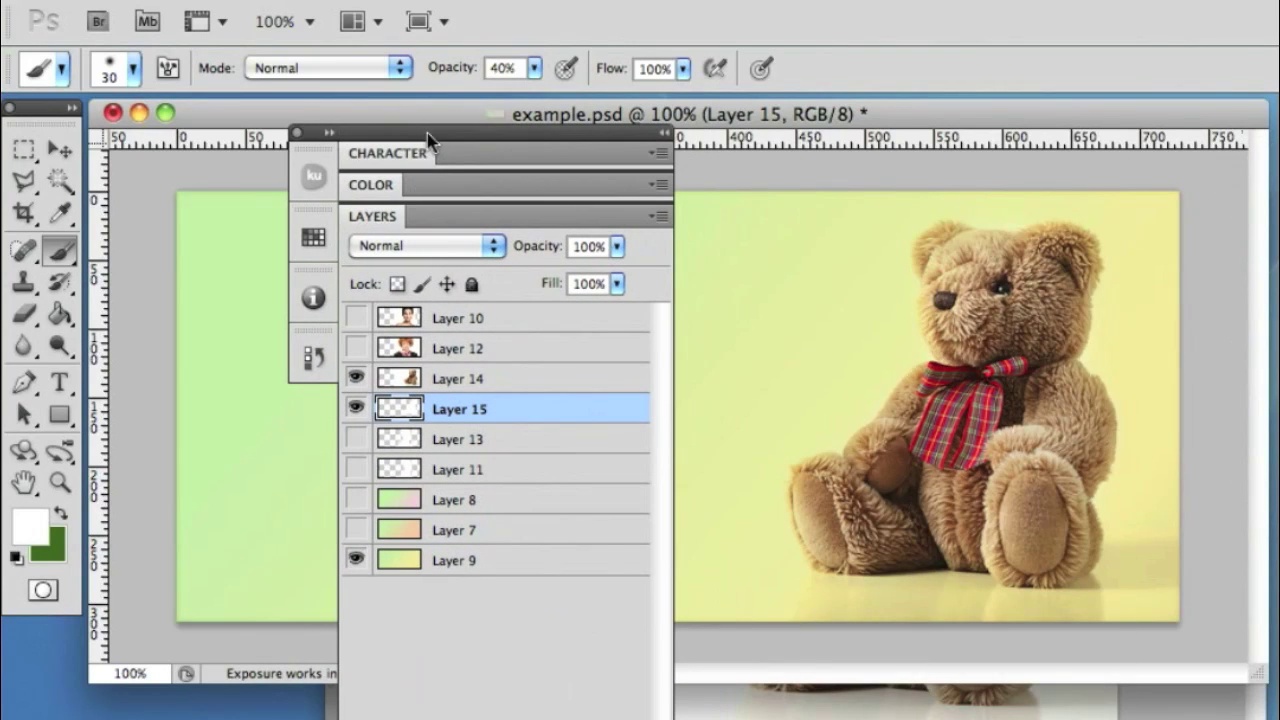
left_click(356, 410)
left_click(355, 410)
left_click(354, 411)
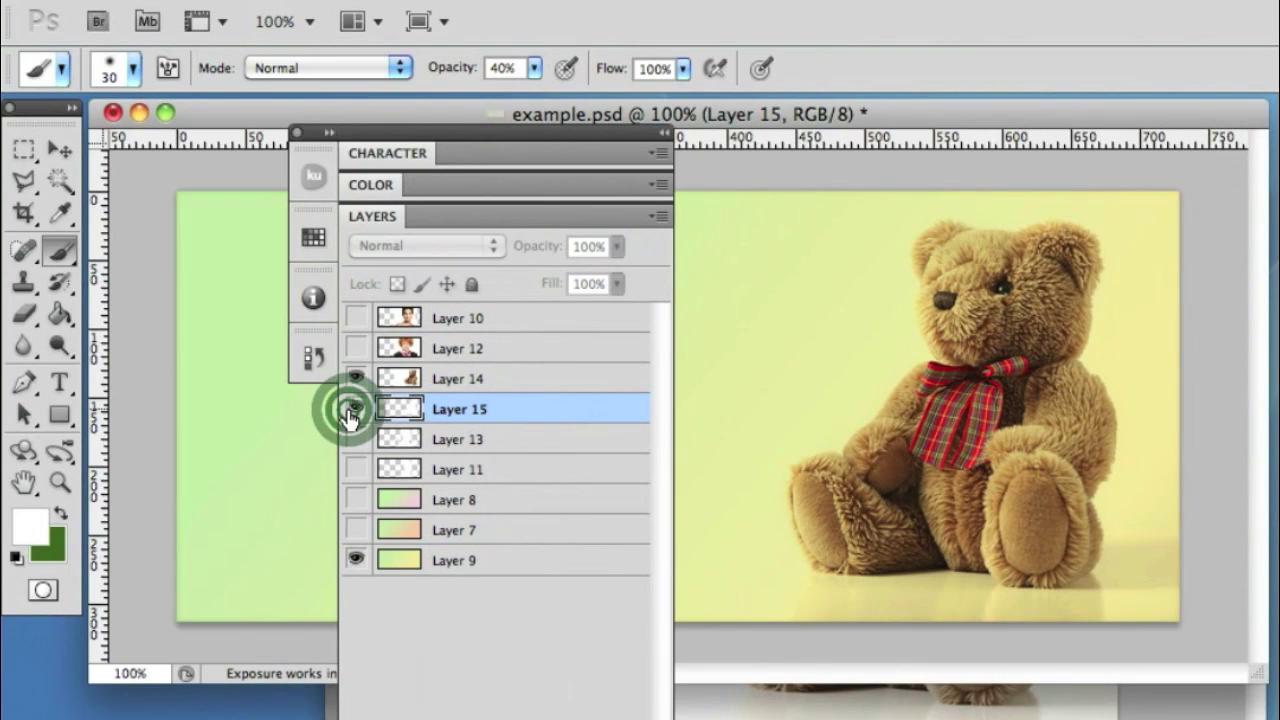
left_click(352, 412)
left_click(350, 412)
left_click(350, 412)
left_click(350, 413)
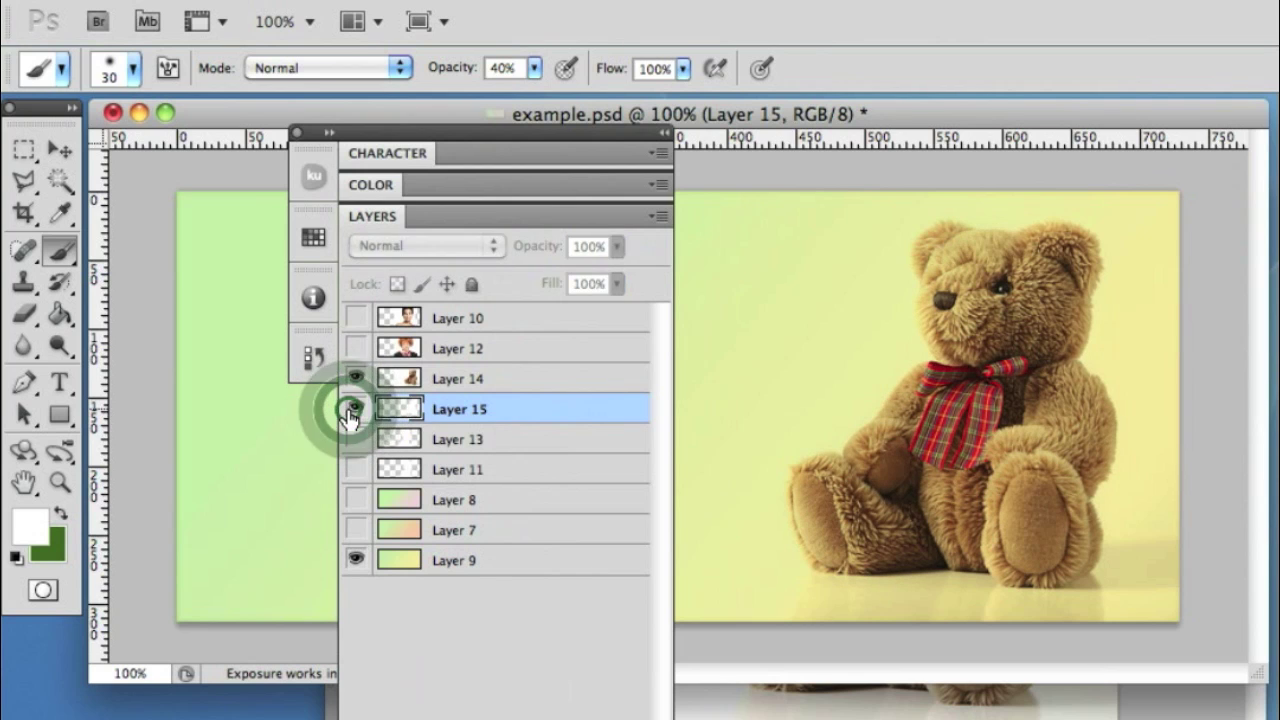
left_click(350, 414)
left_click(350, 414)
left_click(349, 415)
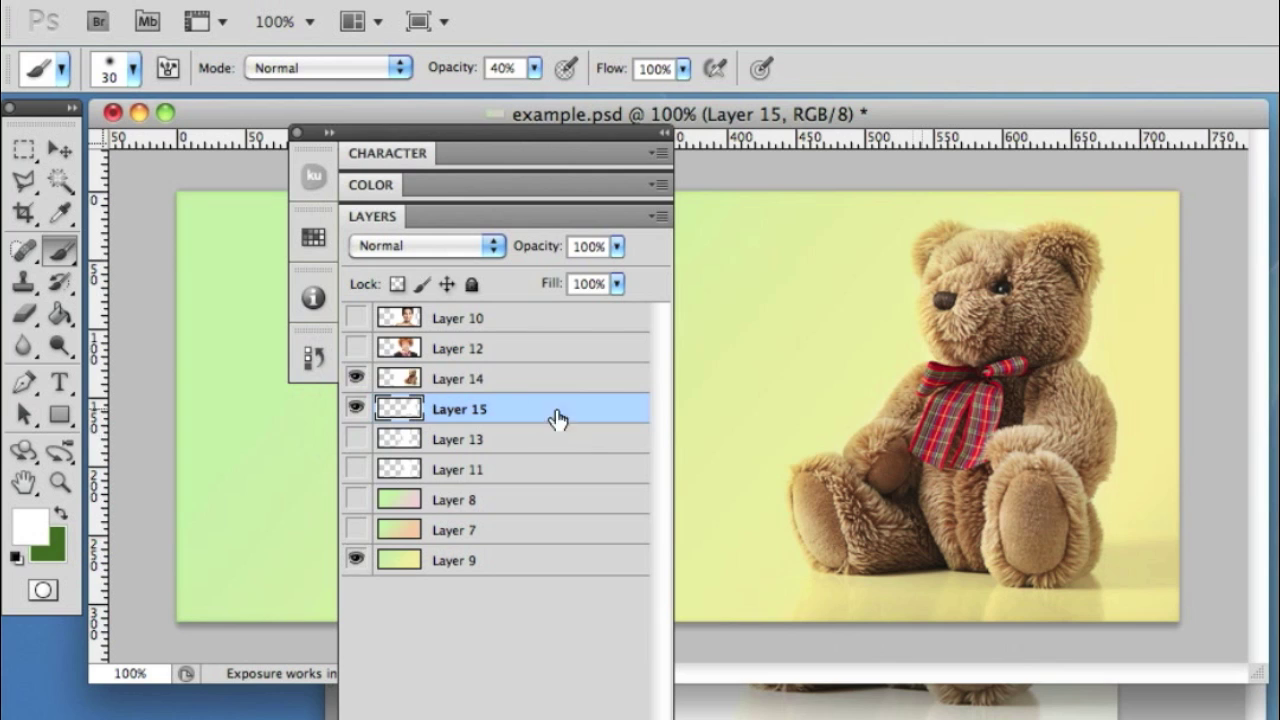
Keep Layer 15's blend mode at Normal and collapse the panels to an icon strip
left_click(405, 248)
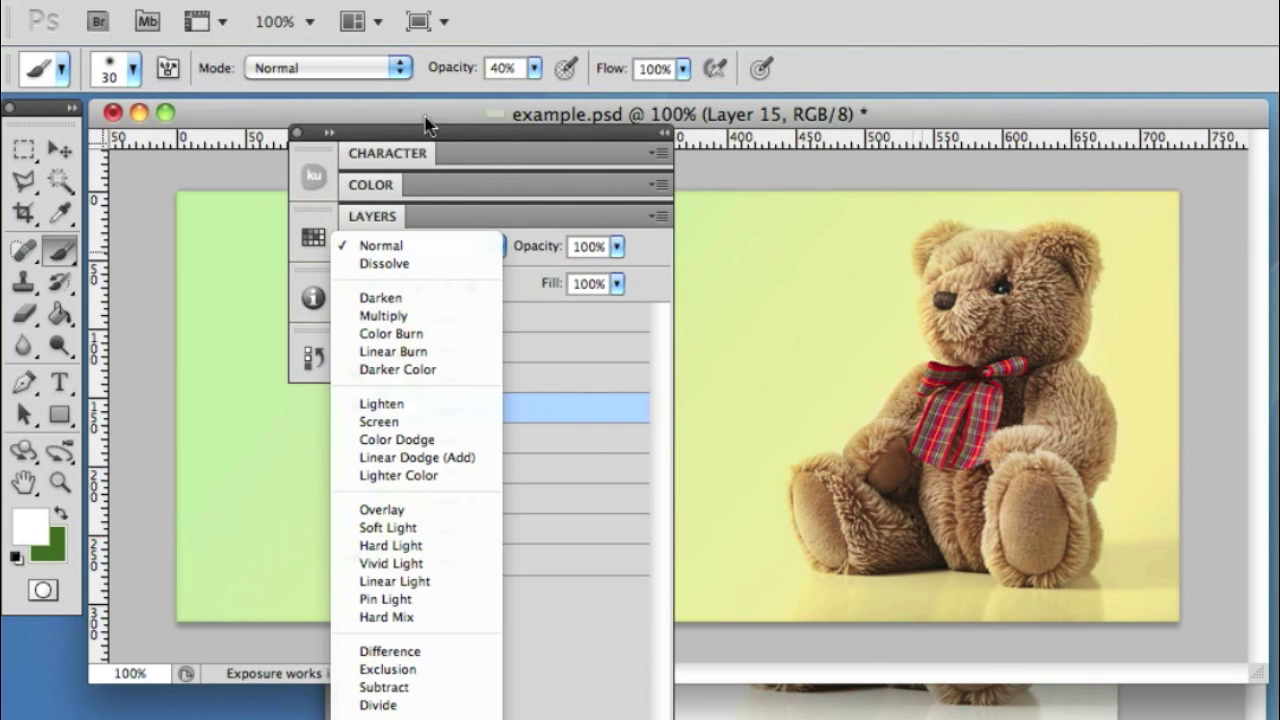
left_click(420, 145)
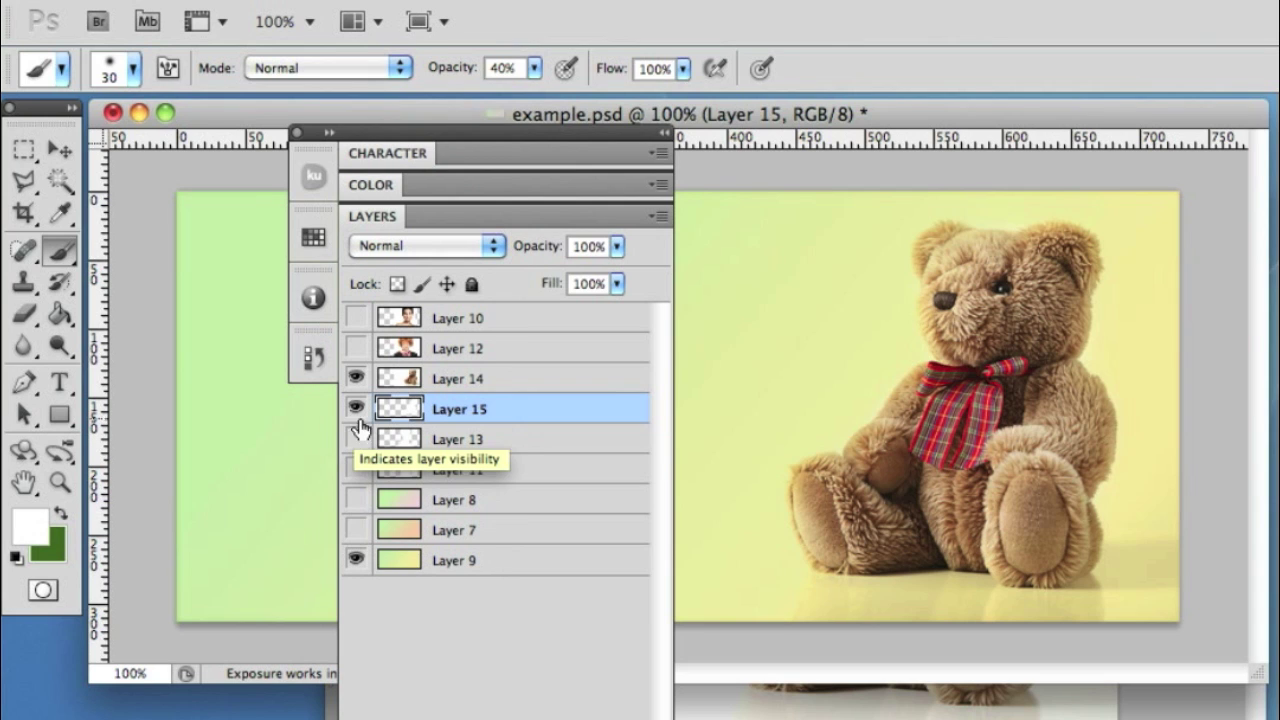
double_click(468, 146)
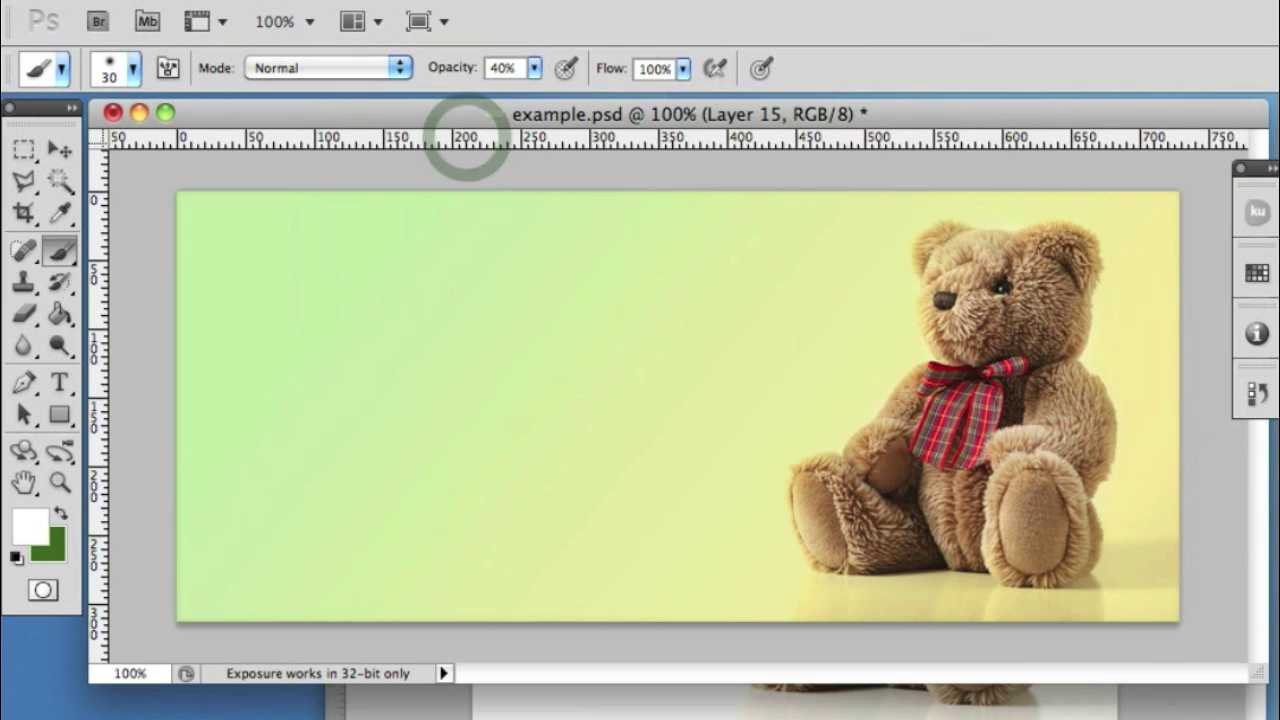
Hide the docked panel strip with Shift+Tab, leaving the full example.psd banner visible
key("shift+Tab")
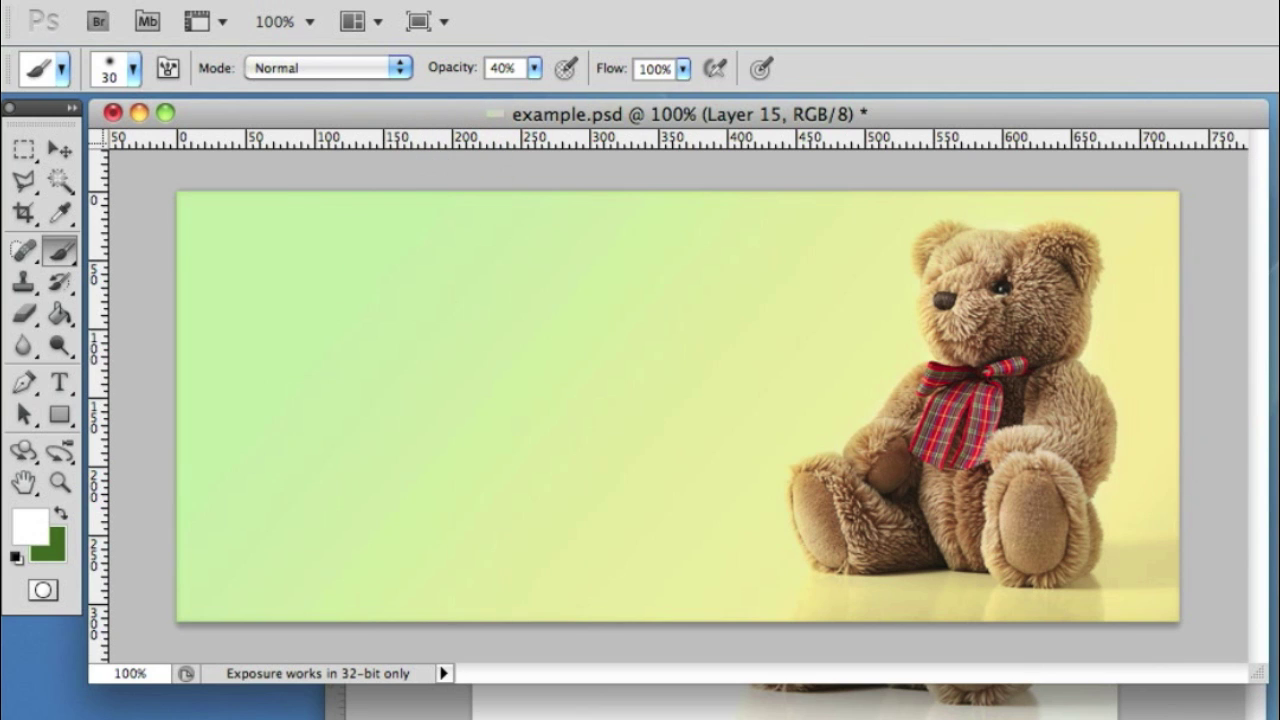